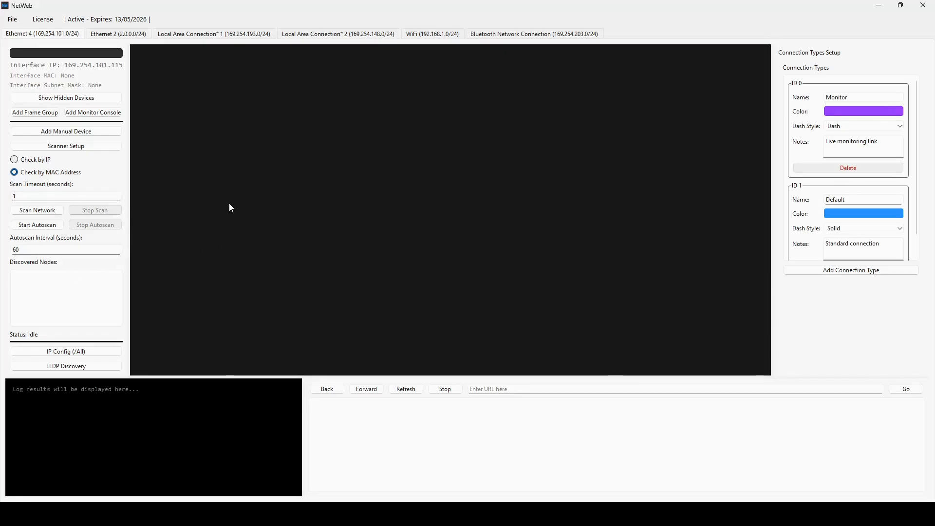
Add a manual device named Lighting Desk with IP address 10.0.0.1 and the default MAC address
{"action": "left_click", "coordinate": [72, 136]}
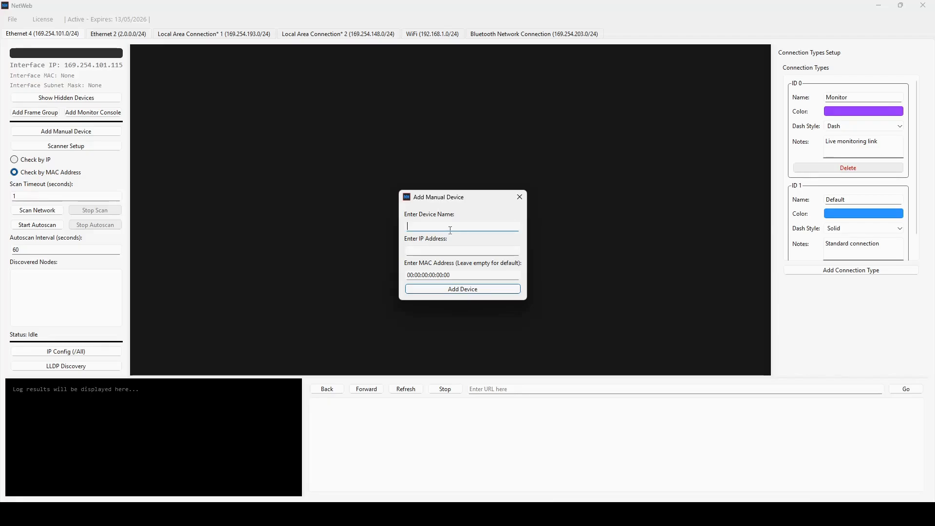
{"action": "type", "text": "ghting Desk"}
{"action": "left_click", "coordinate": [439, 251]}
{"action": "type", "text": "10.0.0.1"}
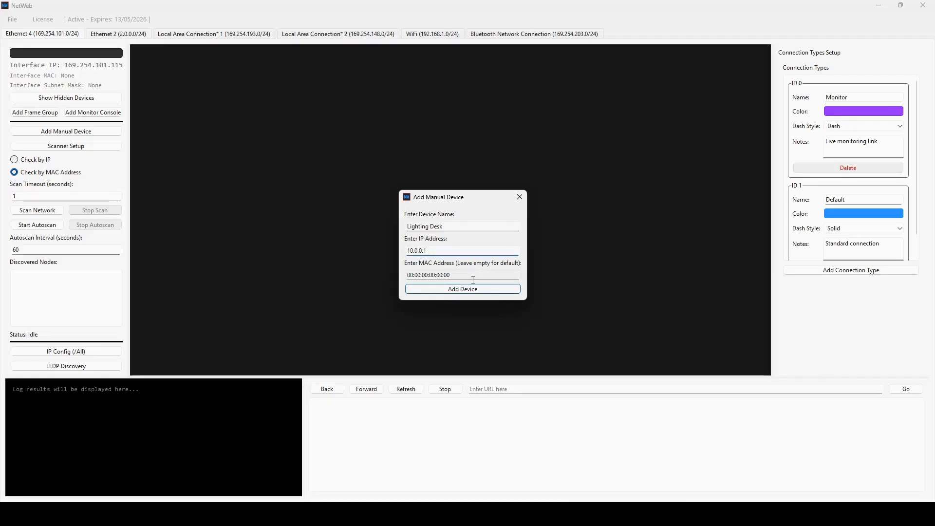
{"action": "left_click", "coordinate": [465, 292]}
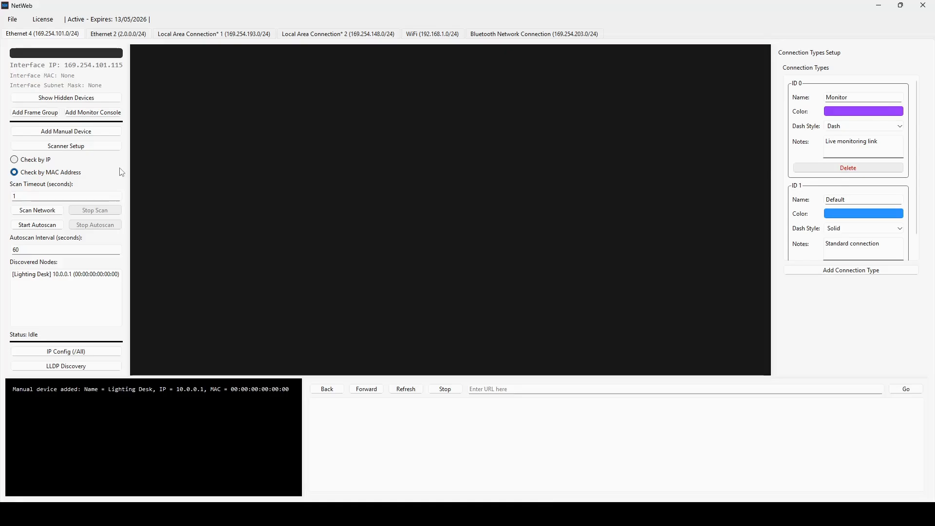
Add a manual device named Backup Desk with IP address 10.0.0.2 and the default MAC address
{"action": "left_click", "coordinate": [95, 136]}
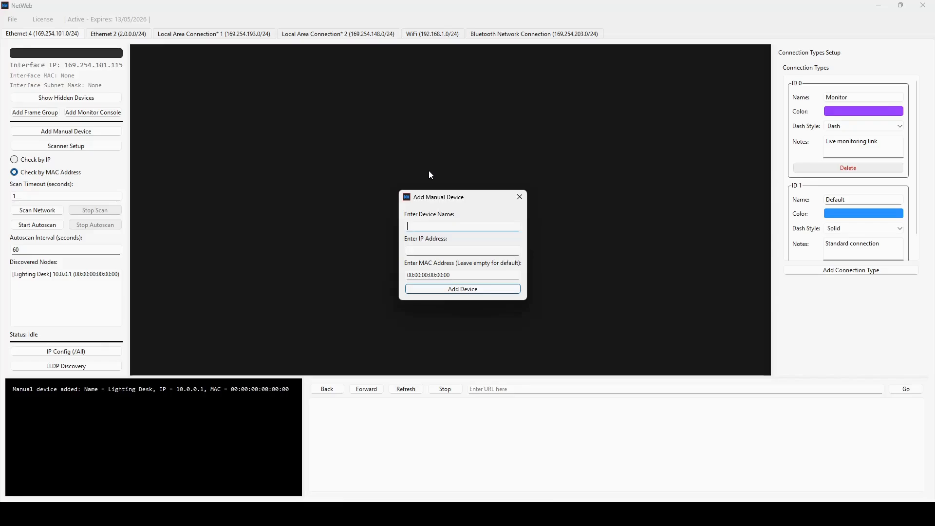
{"action": "type", "text": "Backup Desk"}
{"action": "left_click", "coordinate": [433, 248]}
{"action": "type", "text": "10.0.0.2"}
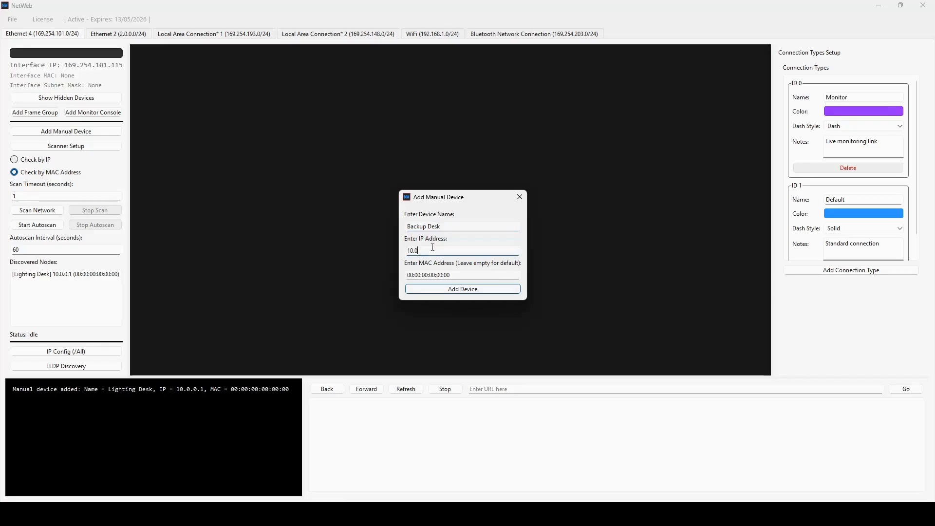
{"action": "left_click", "coordinate": [466, 290]}
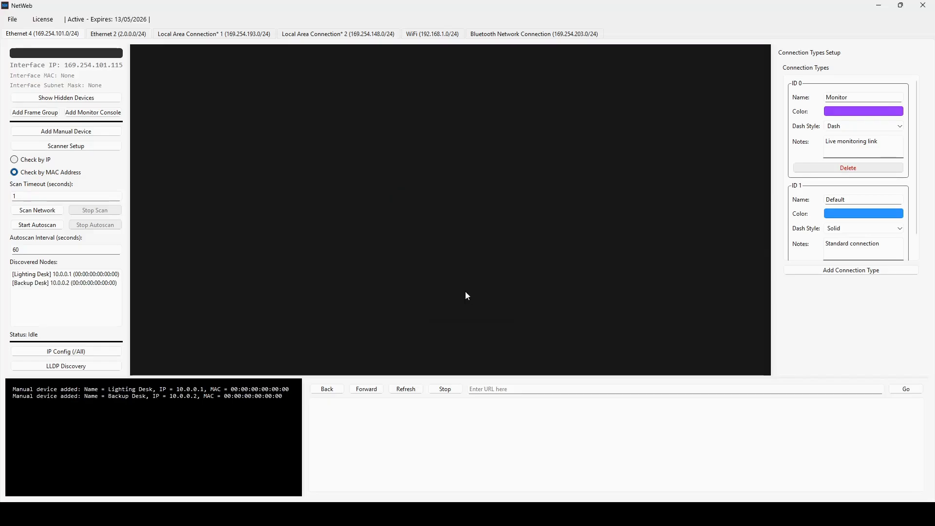
Add a manual device named Control Sw with IP address 10.0.0.5, keeping the default MAC address
{"action": "left_click", "coordinate": [59, 131]}
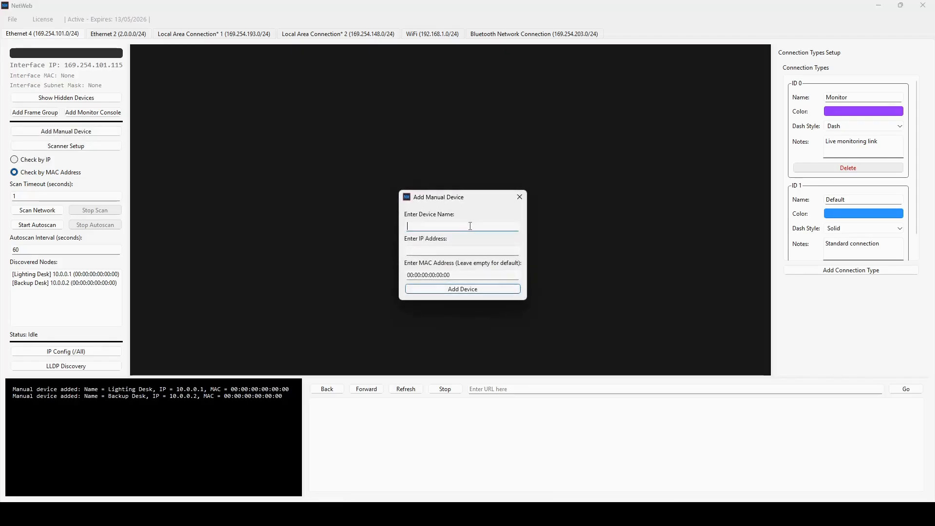
{"action": "type", "text": "Control Sw"}
{"action": "left_click", "coordinate": [464, 251]}
{"action": "type", "text": "10.0.0."}
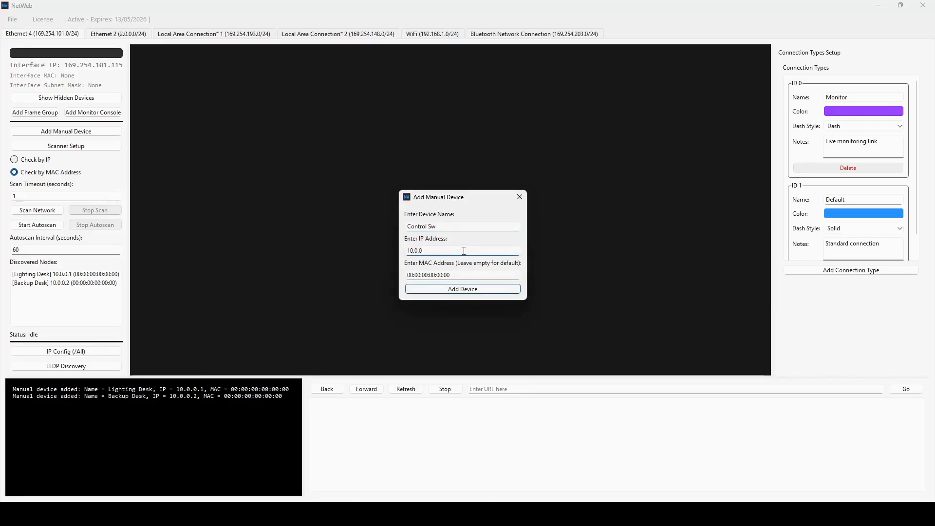
{"action": "type", "text": "5"}
{"action": "key", "text": "Return"}
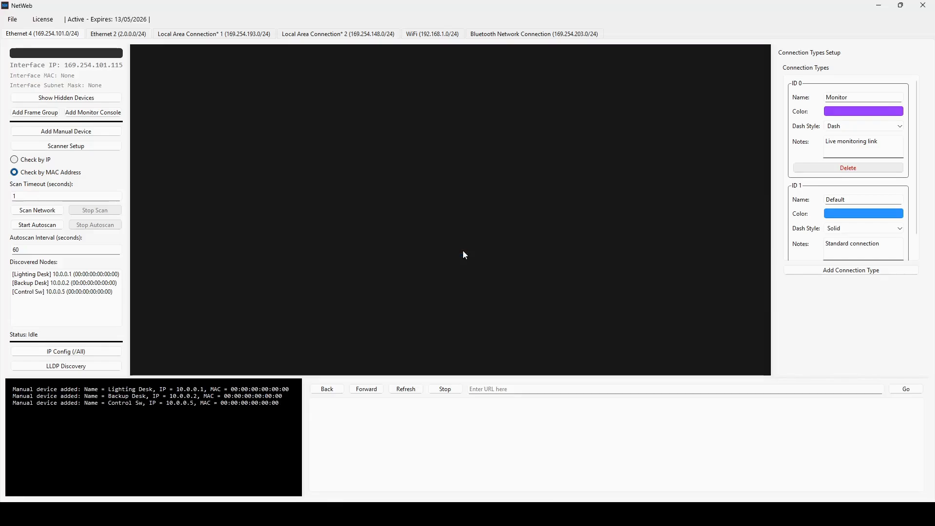
Add a manual device named Stage Sw with IP address 10.0.0.105, keeping the default MAC address
{"action": "left_click", "coordinate": [75, 131]}
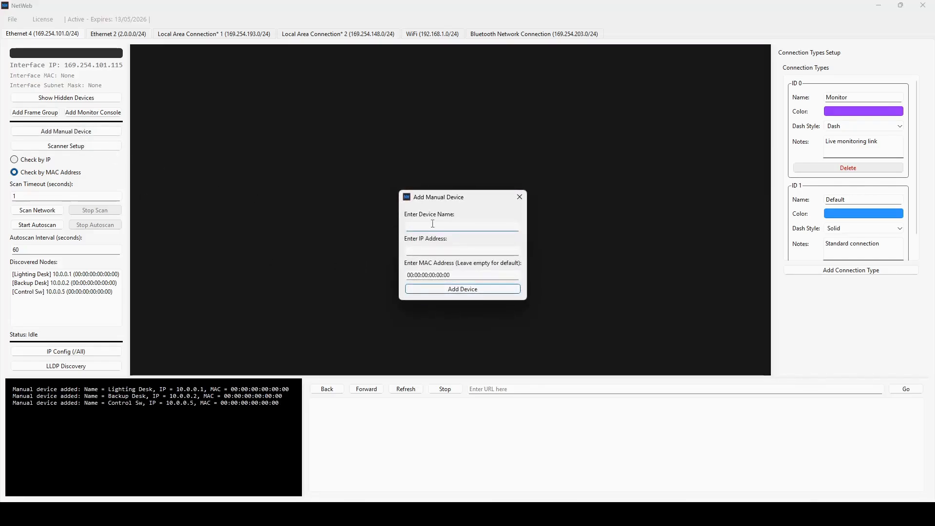
{"action": "type", "text": "Stage Sw"}
{"action": "key", "text": "Tab"}
{"action": "type", "text": "1"}
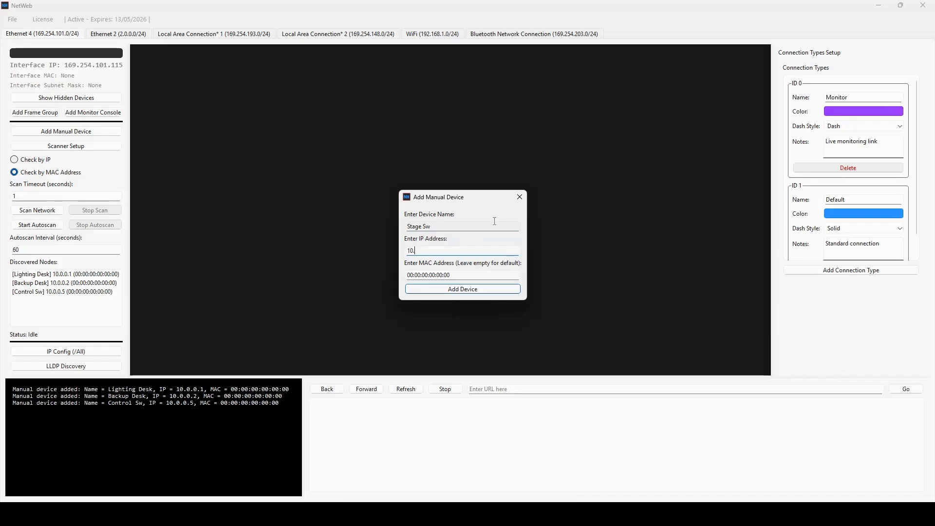
{"action": "type", "text": "0.0.0.105"}
{"action": "key", "text": "Return"}
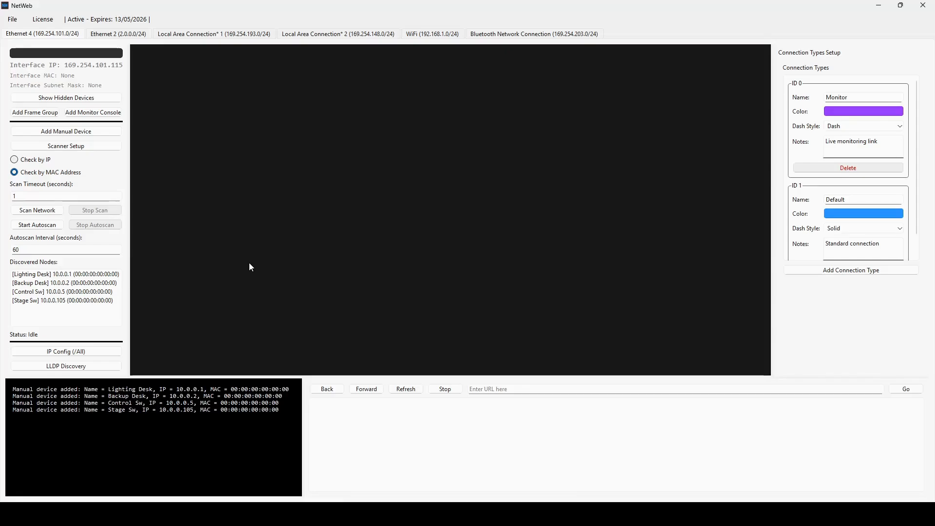
Add a manual device named Node U1-8 with IP address 10.0.0.101, keeping the default MAC address
{"action": "left_click", "coordinate": [102, 131]}
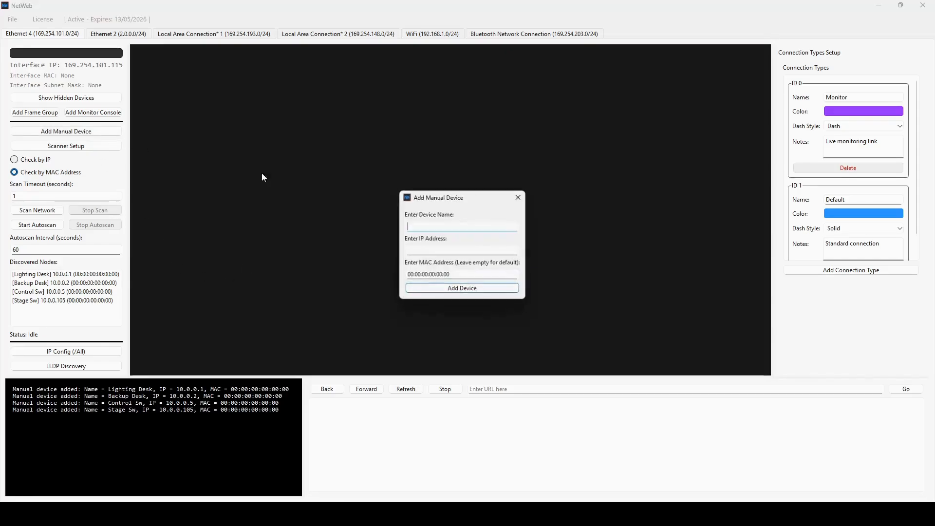
{"action": "type", "text": "B"}
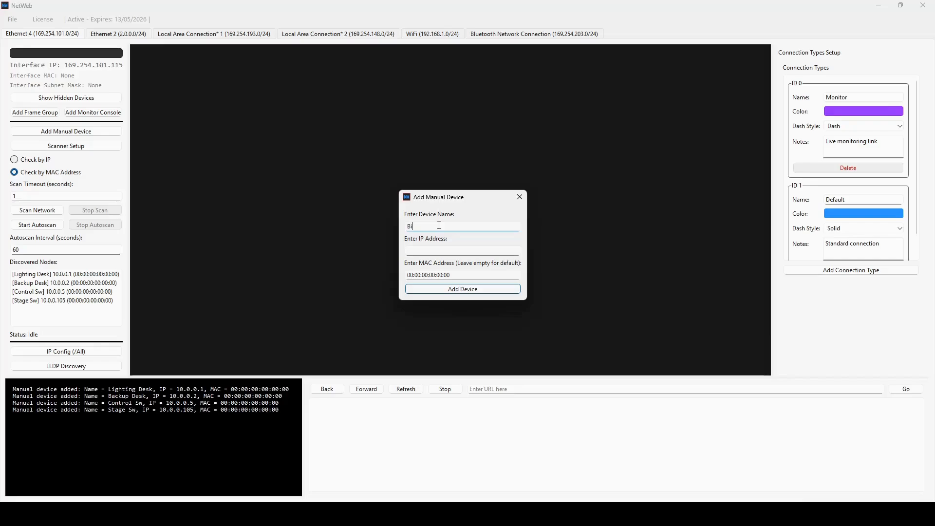
{"action": "type", "text": "ode U-"}
{"action": "key", "text": "BackSpace"}
{"action": "type", "text": "1-8"}
{"action": "left_click", "coordinate": [447, 251]}
{"action": "type", "text": "10.0.0.1"}
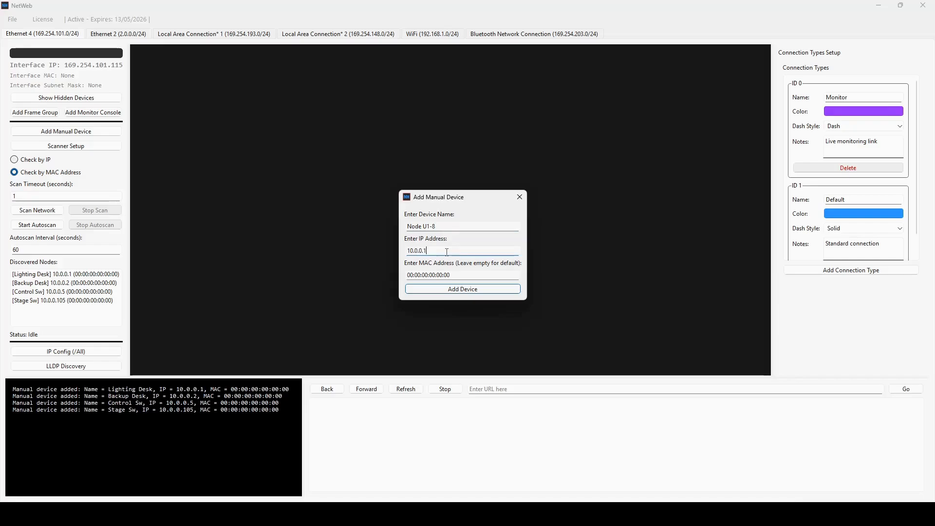
{"action": "type", "text": "01"}
{"action": "key", "text": "Return"}
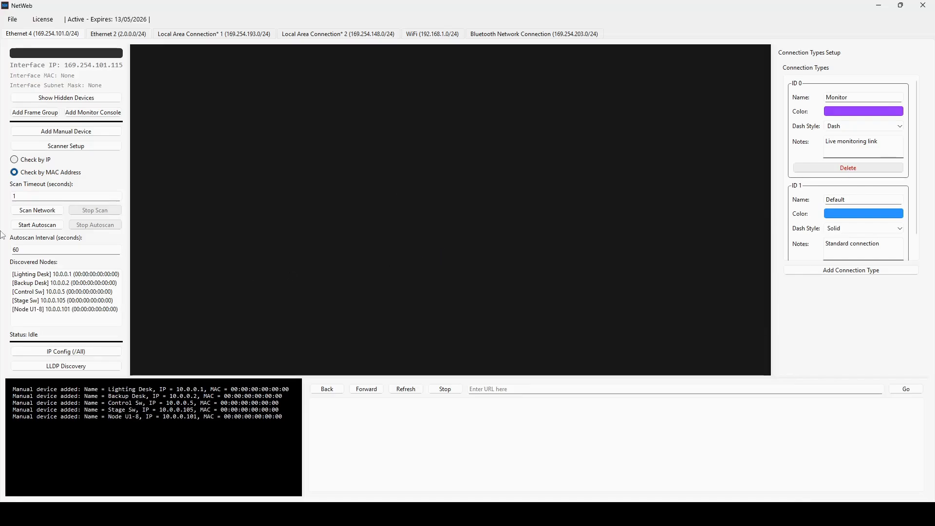
Add a manual device named Node U9-16 with IP address 10.0.0.102, keeping the default MAC address
{"action": "left_click", "coordinate": [66, 131]}
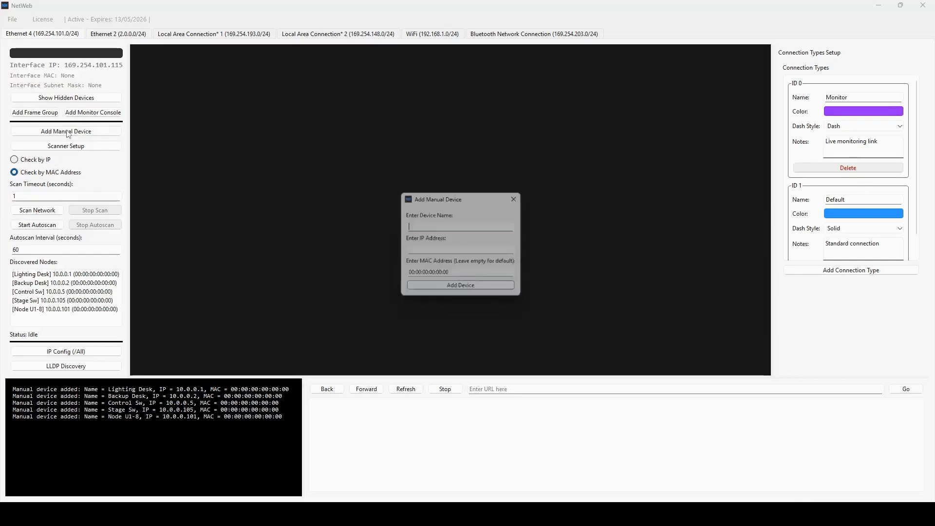
{"action": "left_click", "coordinate": [486, 230]}
{"action": "type", "text": "Node"}
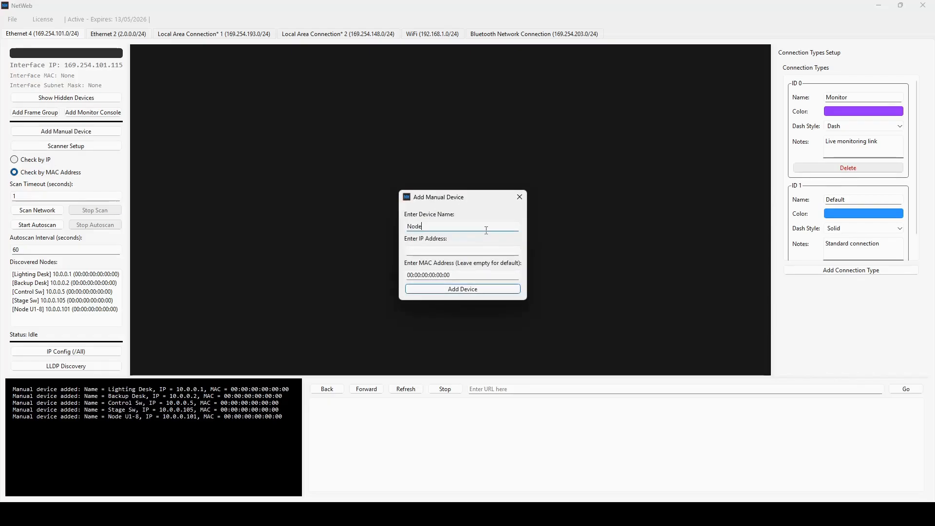
{"action": "type", "text": " U9-16"}
{"action": "left_click", "coordinate": [477, 249]}
{"action": "type", "text": "10.0.0.10"}
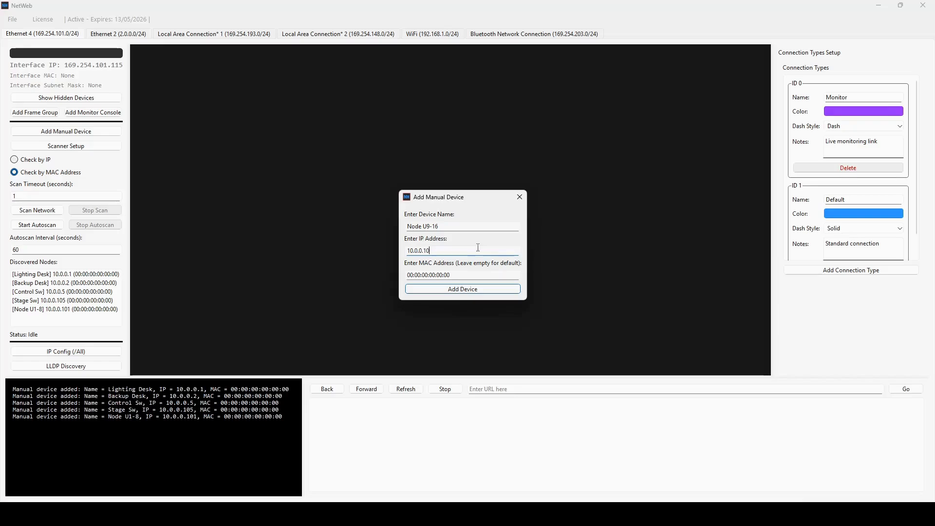
{"action": "type", "text": "2"}
{"action": "left_click", "coordinate": [491, 289]}
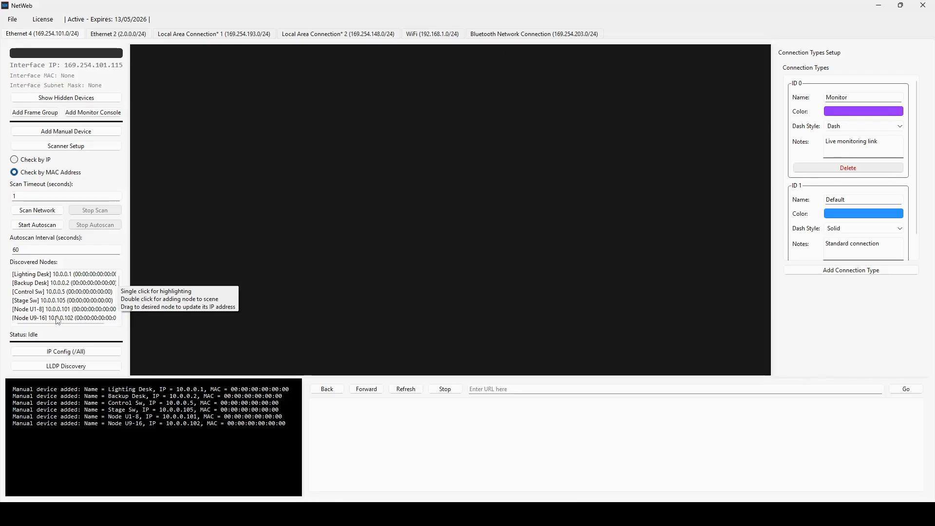
Add all discovered devices to the scene and split them into two rows, with Lighting Desk, Backup Desk and Control Sw above the other three
{"action": "right_click", "coordinate": [63, 292]}
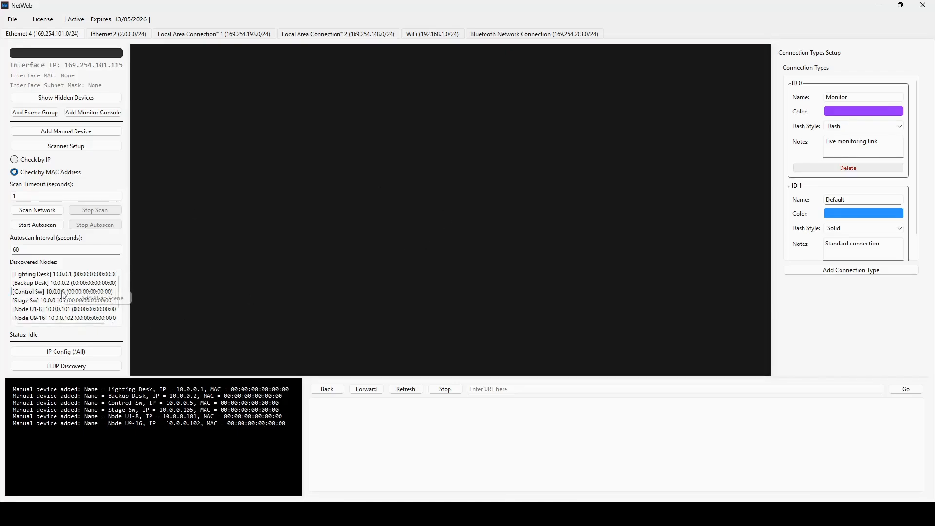
{"action": "left_click", "coordinate": [104, 299]}
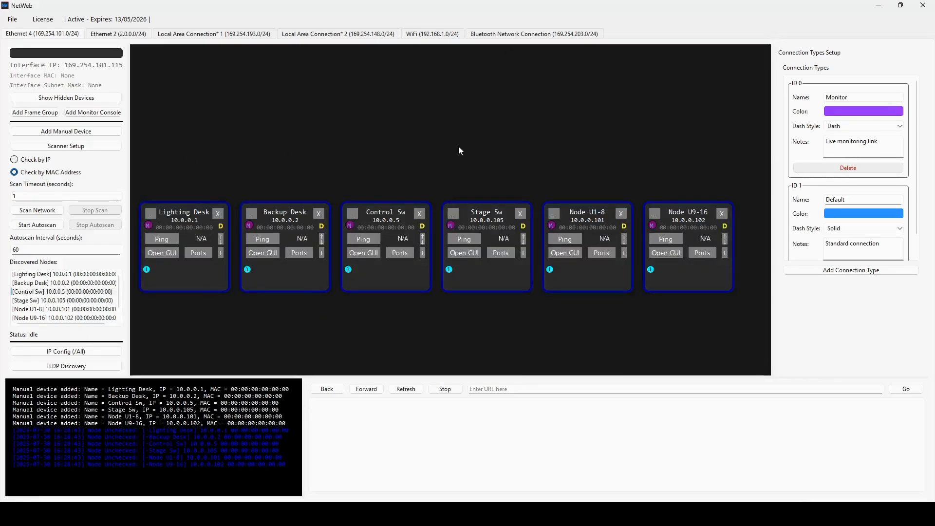
{"action": "scroll", "coordinate": [385, 306], "scroll_direction": "down", "scroll_amount": 2}
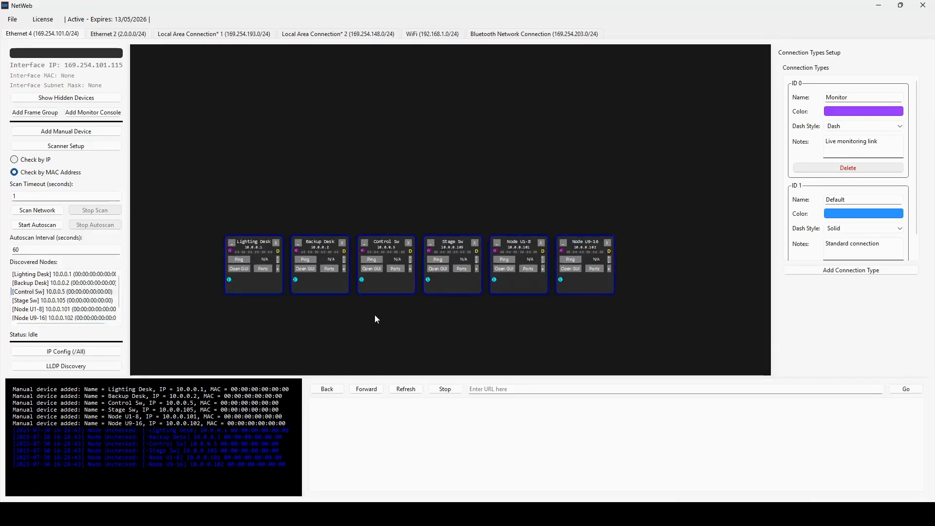
{"action": "scroll", "coordinate": [377, 316], "scroll_direction": "down", "scroll_amount": 3}
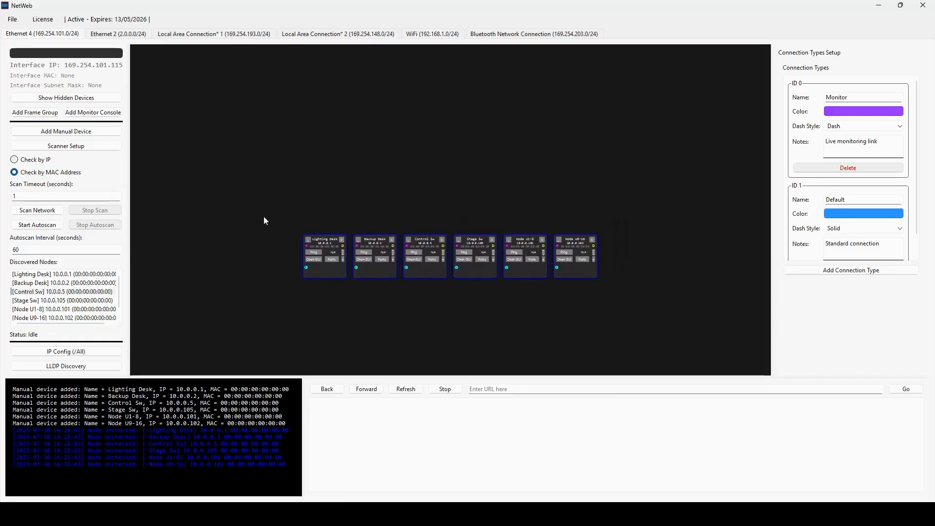
{"action": "scroll", "coordinate": [264, 217], "scroll_direction": "up", "scroll_amount": 1}
{"action": "left_click_drag", "start_coordinate": [264, 191], "coordinate": [389, 130]}
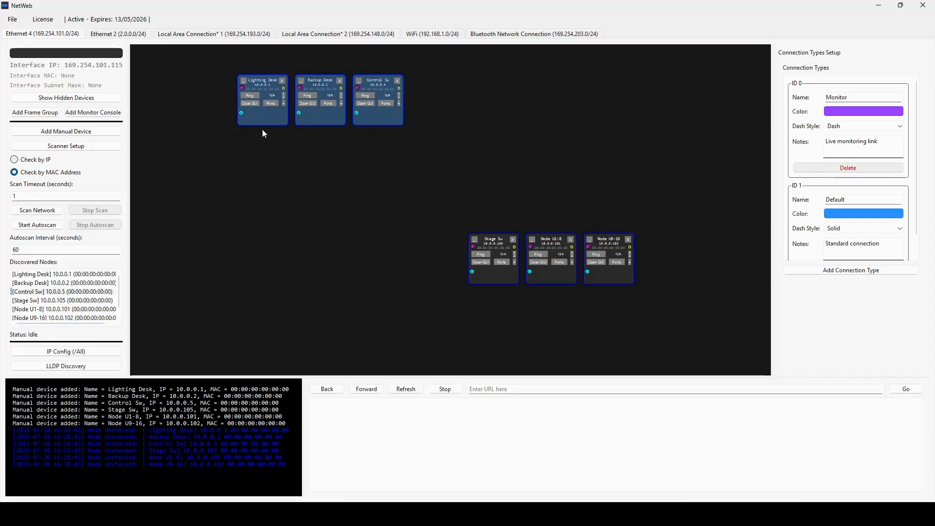
{"action": "left_click_drag", "start_coordinate": [363, 190], "coordinate": [399, 282]}
{"action": "left_click", "coordinate": [422, 204]}
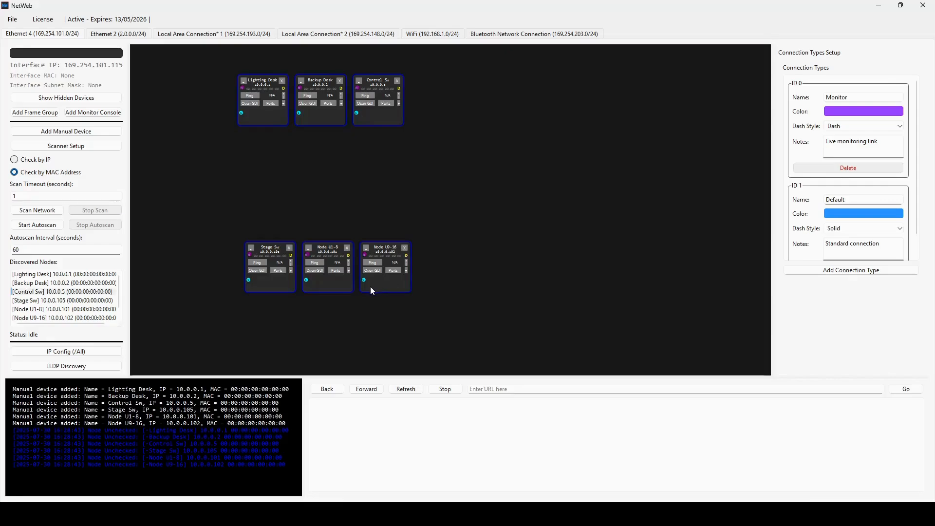
Move Node U1-8 and Node U9-16 to the lower part of the scene and place Stage Sw centred just above them
{"action": "left_click_drag", "start_coordinate": [272, 276], "coordinate": [334, 217]}
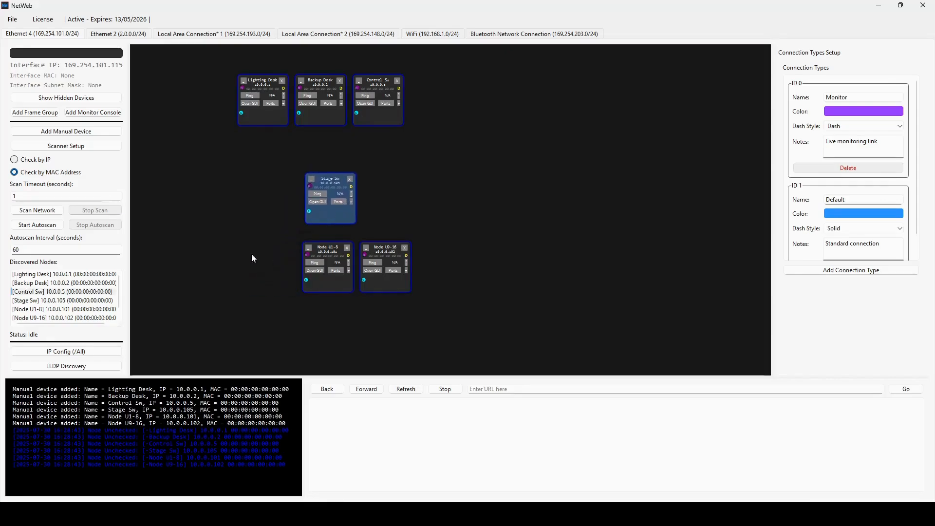
{"action": "left_click_drag", "start_coordinate": [242, 253], "coordinate": [451, 291]}
{"action": "left_click_drag", "start_coordinate": [387, 293], "coordinate": [339, 337]}
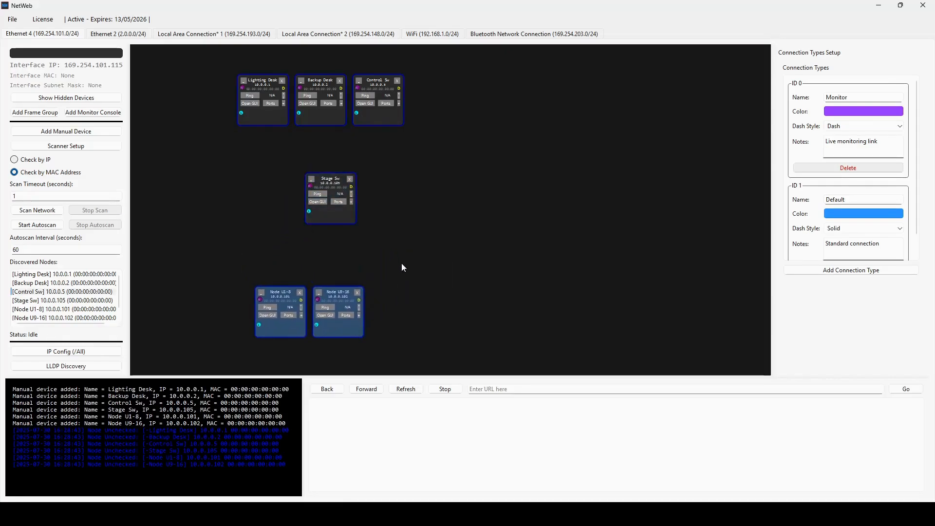
{"action": "left_click_drag", "start_coordinate": [349, 218], "coordinate": [331, 267]}
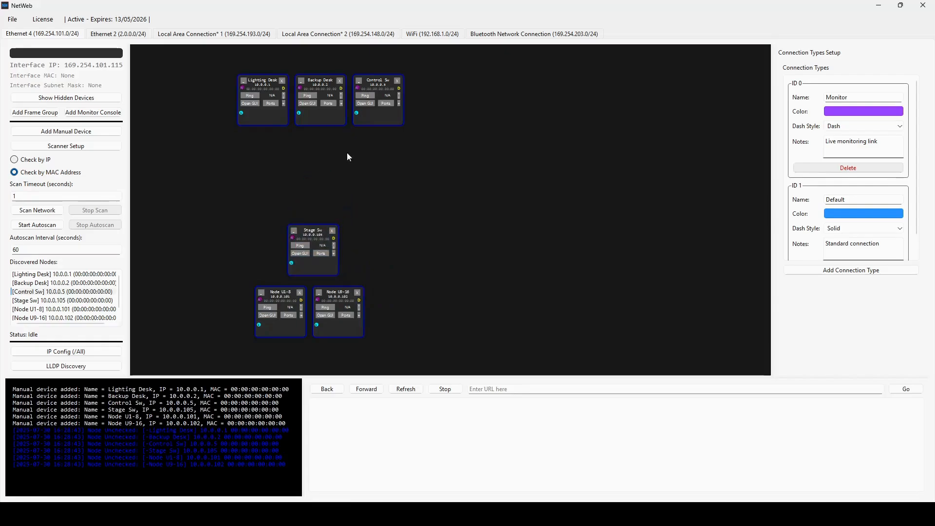
Shift Lighting Desk and Backup Desk up and to the left, and place Control Sw diagonally below Backup Desk
{"action": "left_click_drag", "start_coordinate": [243, 154], "coordinate": [300, 106]}
{"action": "left_click_drag", "start_coordinate": [392, 117], "coordinate": [361, 165]}
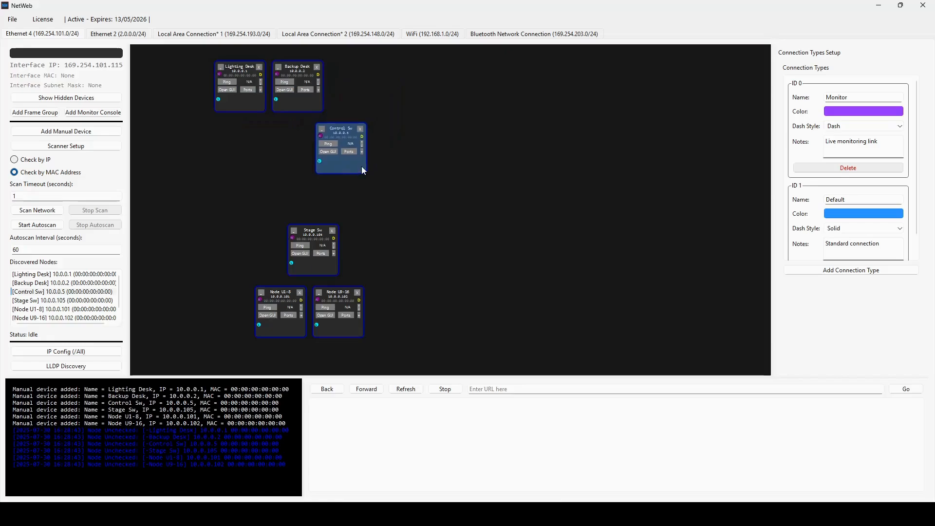
{"action": "left_click", "coordinate": [403, 153]}
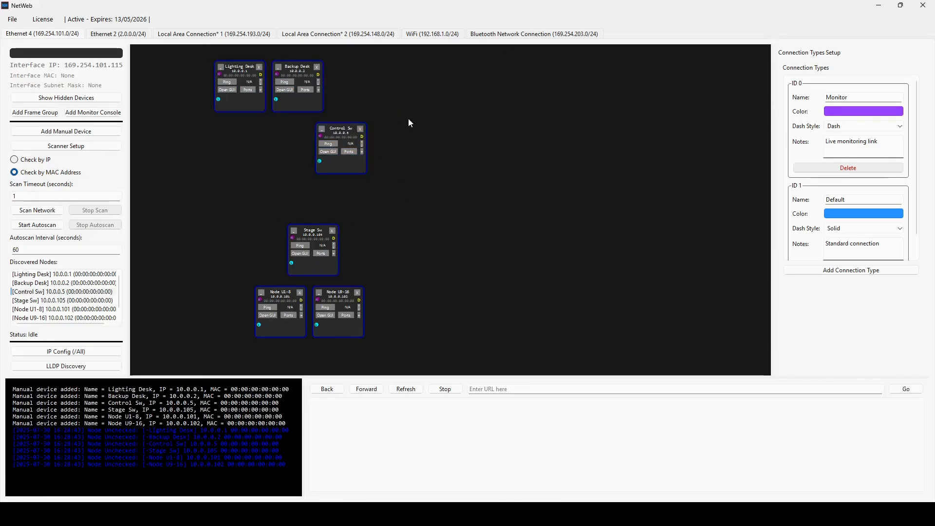
Add a frame group, enlarge it and place it around Lighting Desk, Backup Desk and Control Sw
{"action": "left_click", "coordinate": [28, 112]}
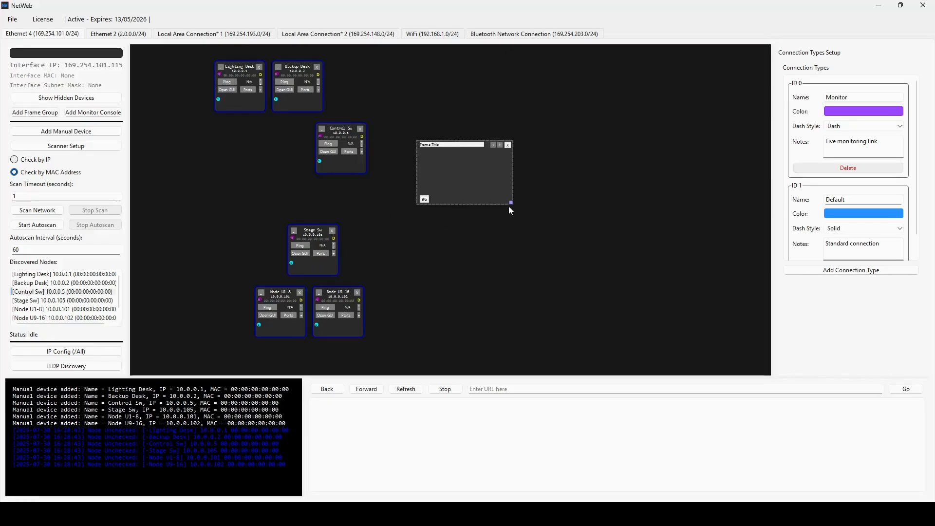
{"action": "left_click_drag", "start_coordinate": [510, 202], "coordinate": [580, 260]}
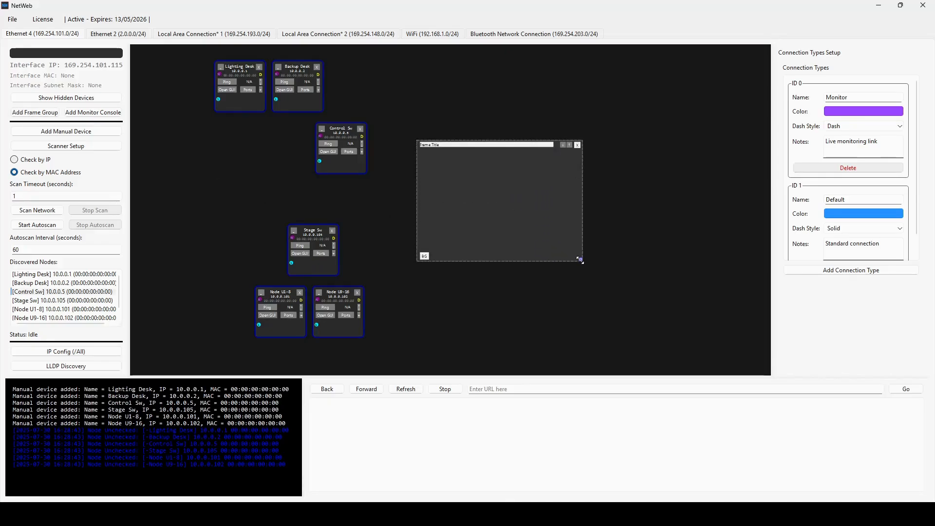
{"action": "left_click_drag", "start_coordinate": [541, 234], "coordinate": [327, 141]}
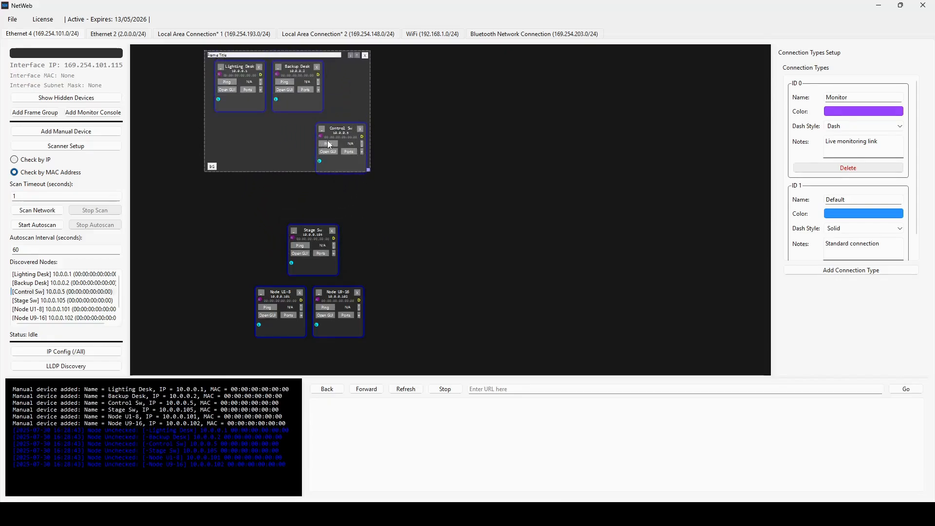
{"action": "left_click_drag", "start_coordinate": [370, 170], "coordinate": [376, 183]}
Add a second frame group, enlarge it around Stage Sw, Node U1-8 and Node U9-16, and align it beneath the first frame
{"action": "left_click", "coordinate": [43, 113]}
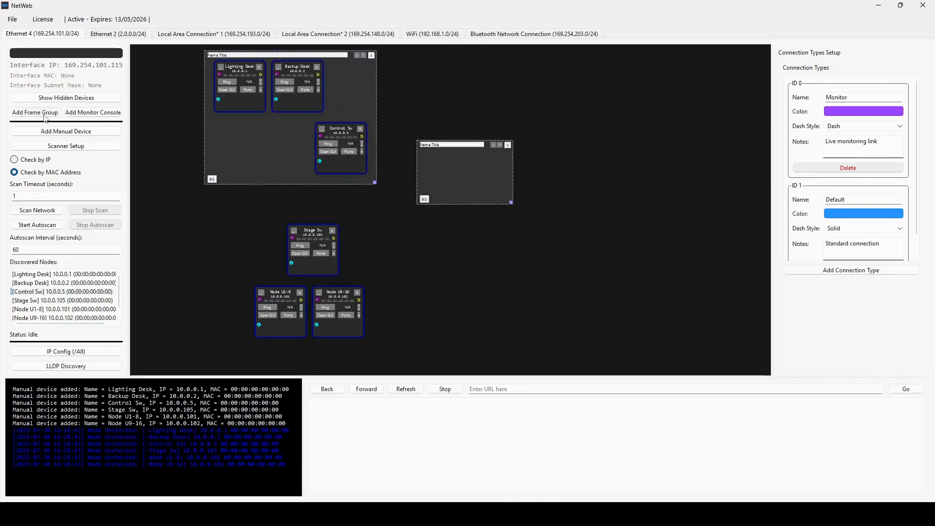
{"action": "left_click_drag", "start_coordinate": [486, 183], "coordinate": [511, 197]}
{"action": "left_click_drag", "start_coordinate": [545, 229], "coordinate": [628, 315]}
{"action": "left_click_drag", "start_coordinate": [517, 248], "coordinate": [339, 282]}
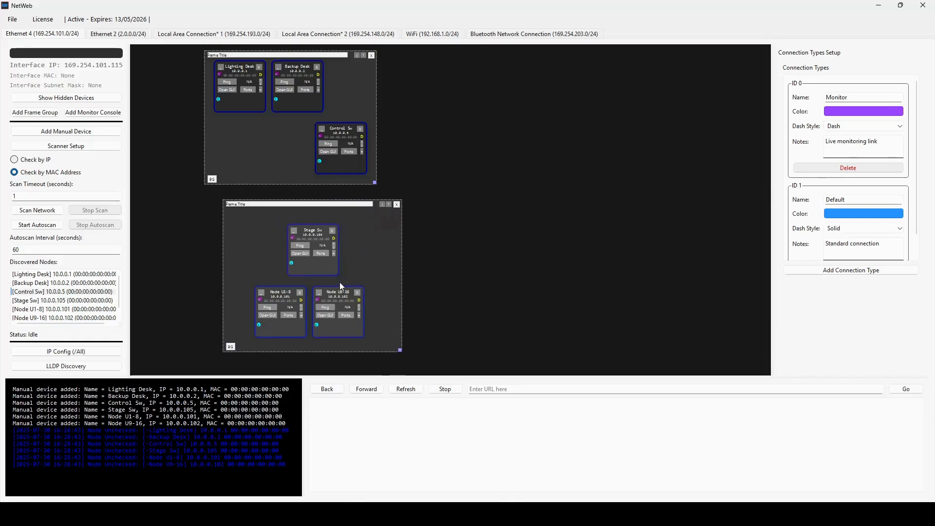
{"action": "left_click_drag", "start_coordinate": [381, 252], "coordinate": [363, 263]}
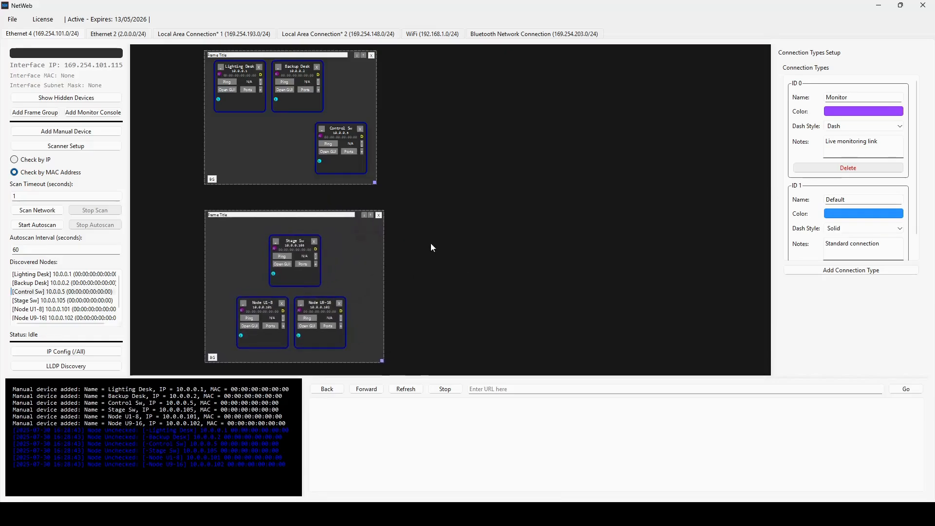
Title the lower frame group "Stage" and the upper frame group "Control FOH"
{"action": "double_click", "coordinate": [235, 235]}
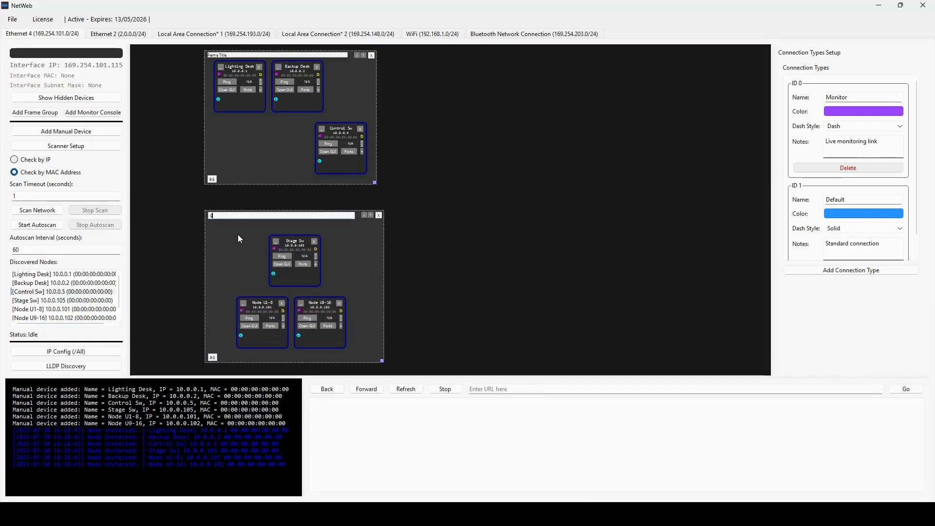
{"action": "type", "text": "Stage"}
{"action": "key", "text": "Return"}
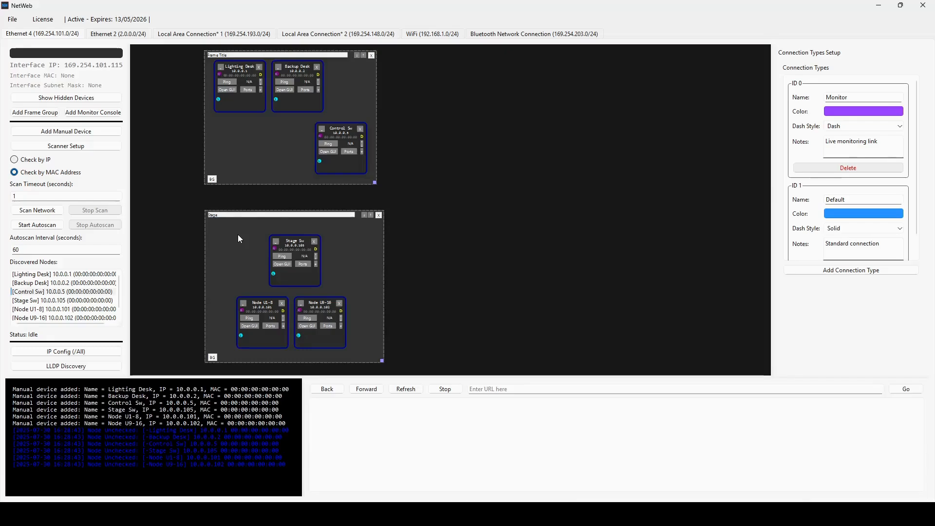
{"action": "double_click", "coordinate": [264, 161]}
{"action": "type", "text": "Control"}
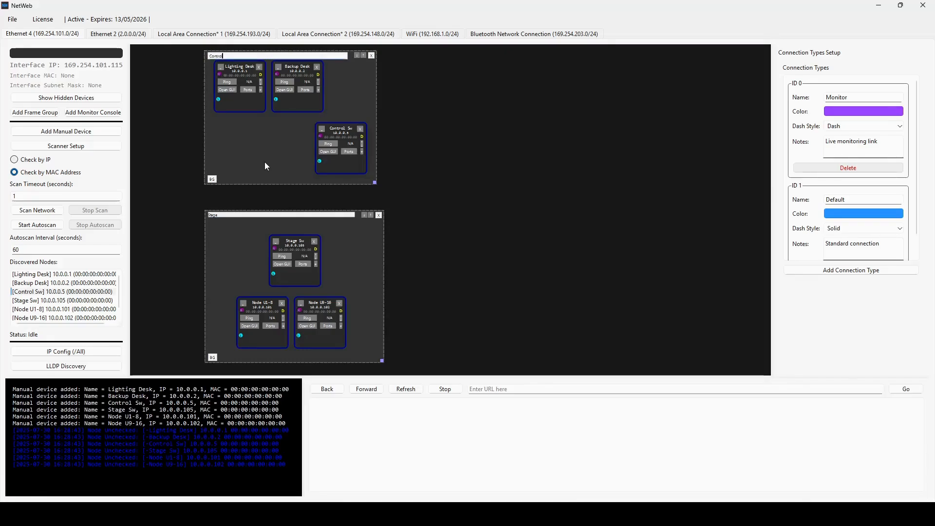
{"action": "type", "text": " FOH"}
{"action": "key", "text": "Return"}
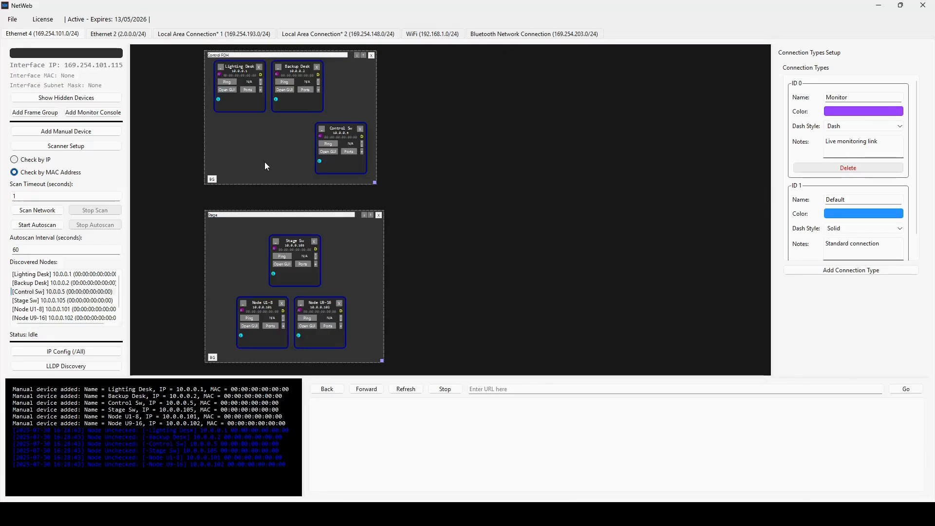
Set the Control FOH frame's background color to the orange basic color
{"action": "left_click", "coordinate": [213, 180]}
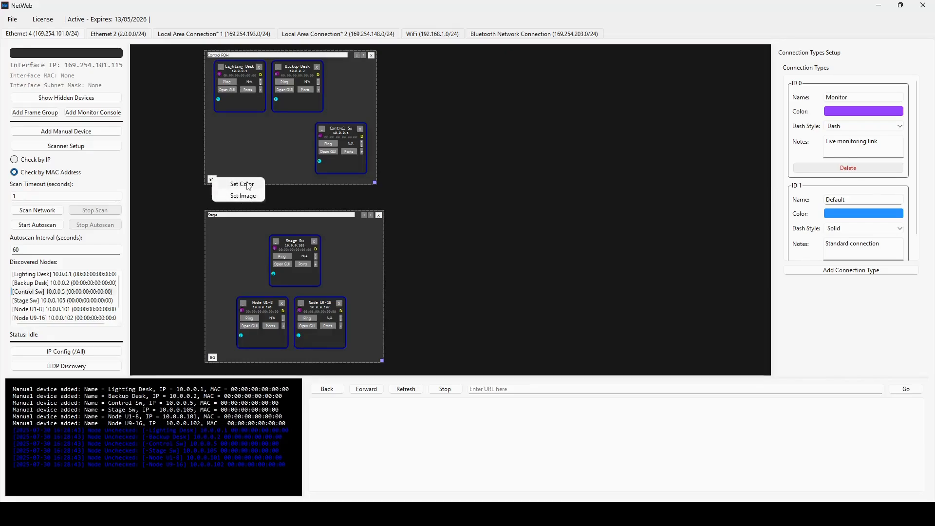
{"action": "left_click", "coordinate": [247, 184]}
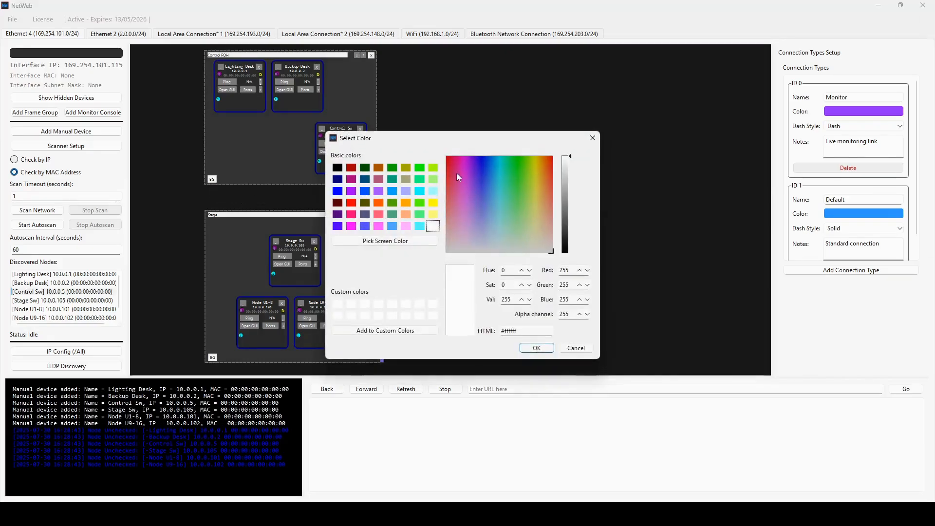
{"action": "left_click", "coordinate": [379, 202]}
{"action": "left_click", "coordinate": [535, 347]}
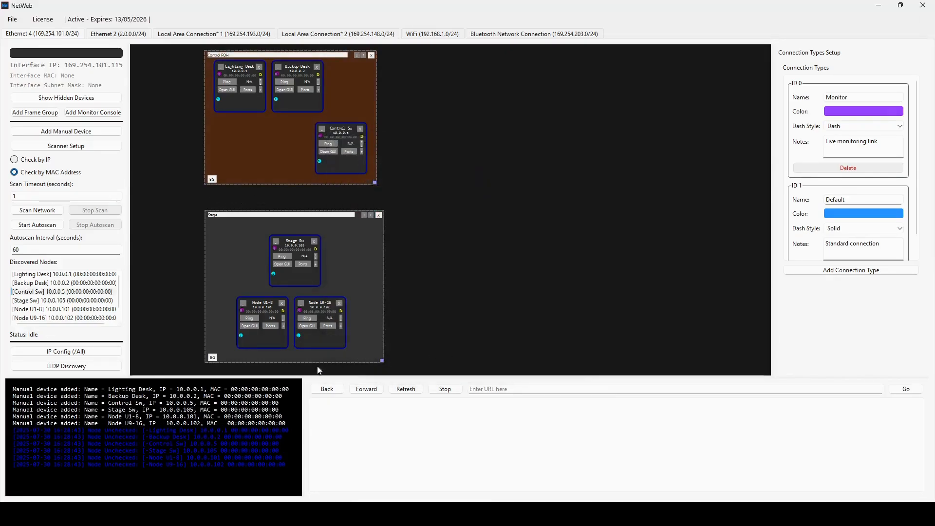
Set the Stage frame's background color to blue #0055ff and shift the frame slightly down
{"action": "left_click", "coordinate": [213, 357]}
{"action": "left_click", "coordinate": [241, 365]}
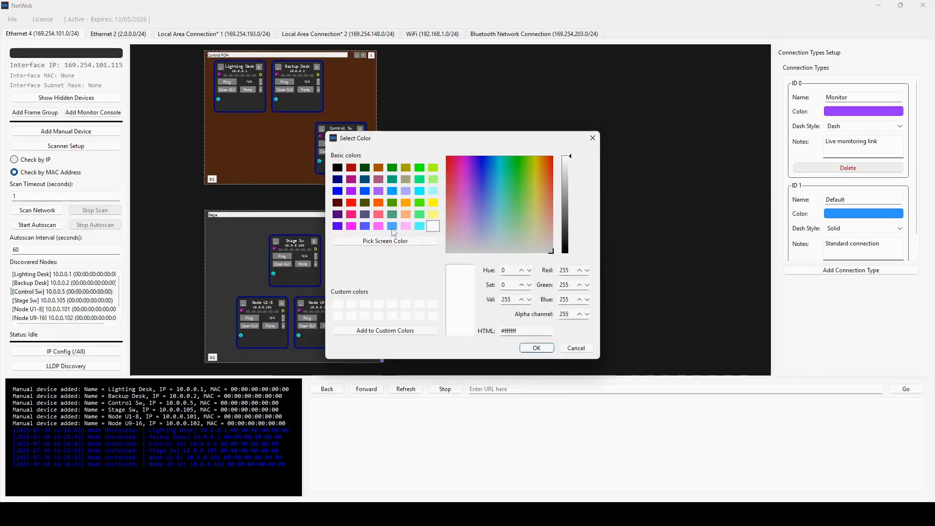
{"action": "left_click", "coordinate": [364, 191]}
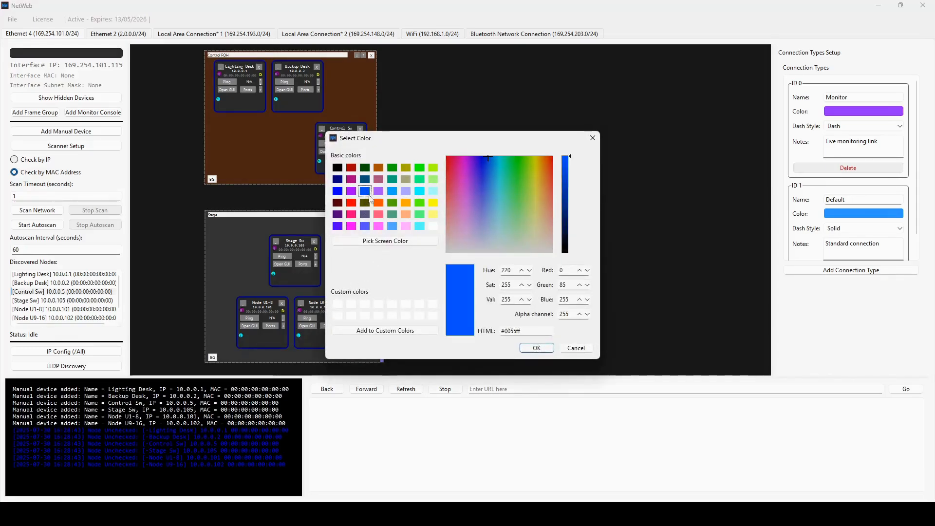
{"action": "left_click", "coordinate": [536, 348]}
{"action": "left_click_drag", "start_coordinate": [374, 254], "coordinate": [377, 259]}
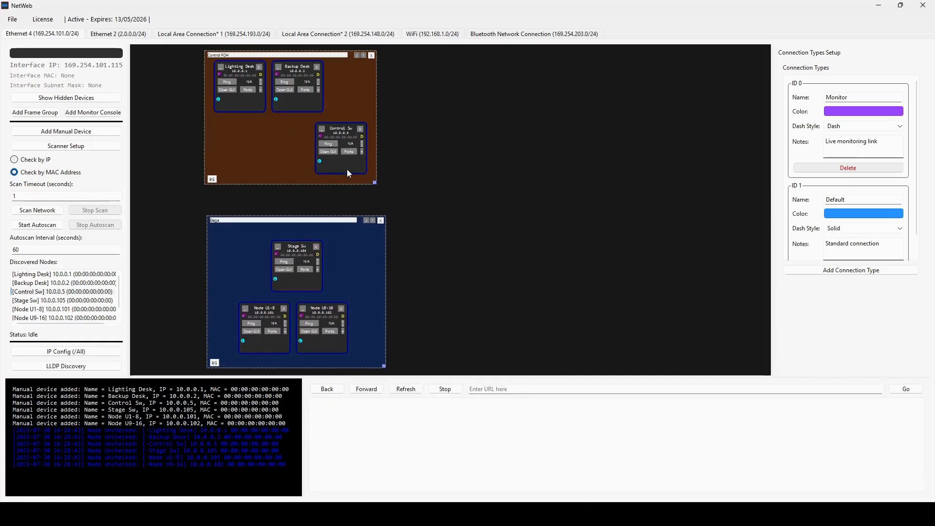
Set the number of ports to 8 on both Control Sw and Stage Sw
{"action": "left_click", "coordinate": [348, 151]}
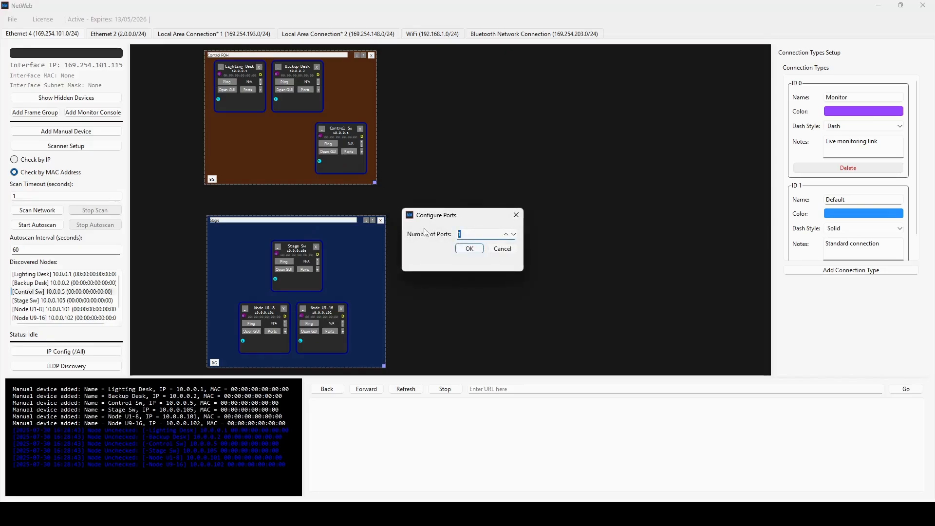
{"action": "type", "text": "8"}
{"action": "left_click", "coordinate": [469, 249]}
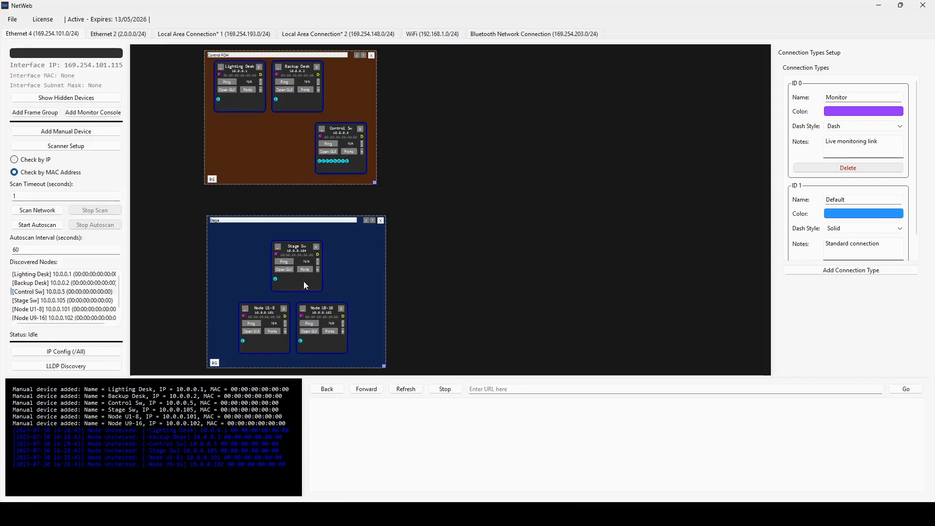
{"action": "left_click", "coordinate": [303, 269]}
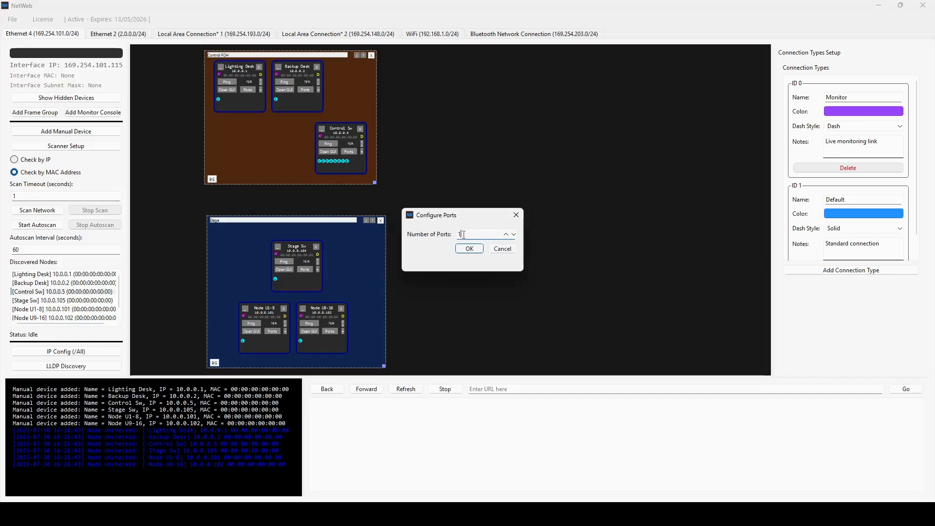
{"action": "key", "text": "Return"}
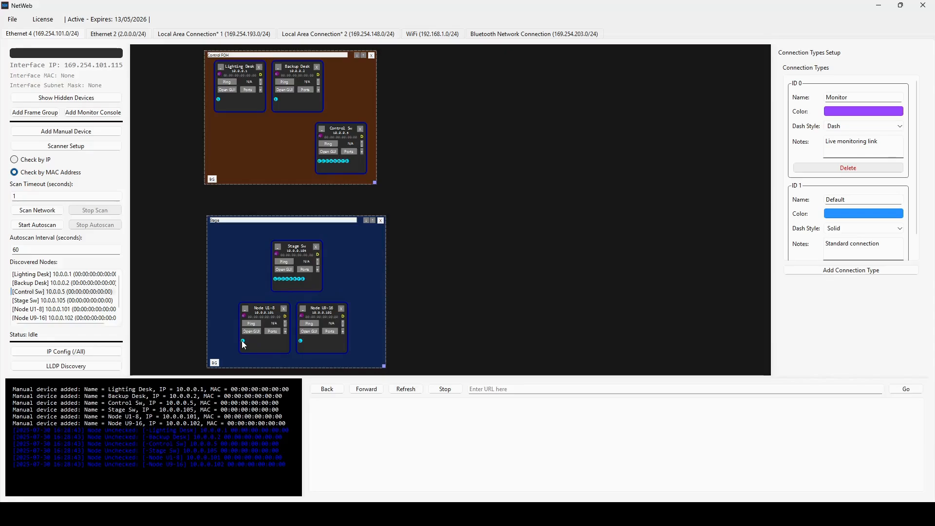
Connect Node U1-8 and Node U9-16 to Stage Sw ports 1 and 2, and Lighting Desk and Backup Desk to Control Sw ports 1 and 2
{"action": "left_click_drag", "start_coordinate": [244, 343], "coordinate": [290, 306]}
{"action": "left_click_drag", "start_coordinate": [301, 340], "coordinate": [300, 340]}
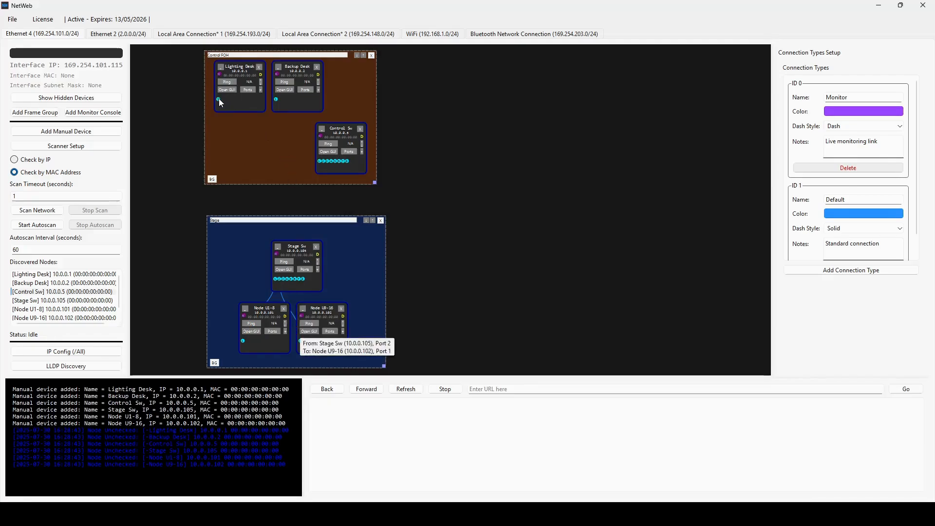
{"action": "left_click_drag", "start_coordinate": [219, 100], "coordinate": [318, 162]}
{"action": "left_click_drag", "start_coordinate": [279, 101], "coordinate": [323, 161]}
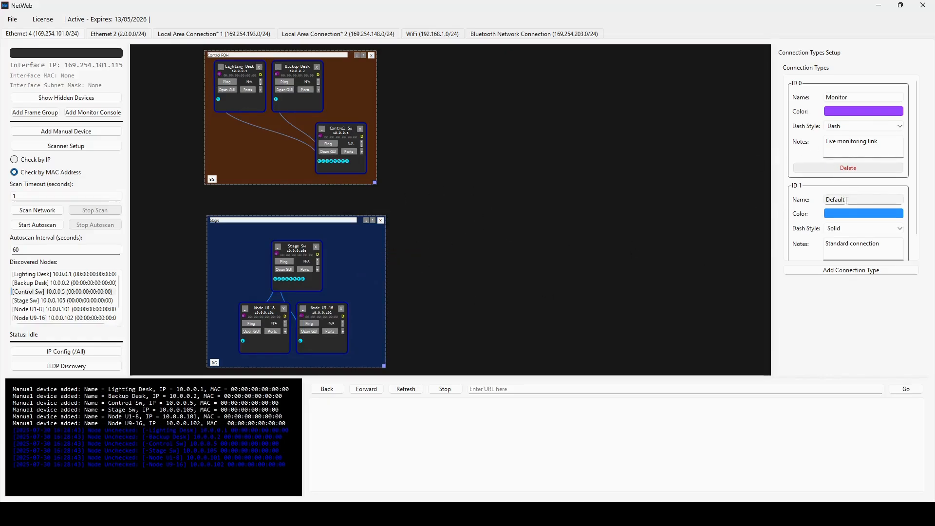
Rename the Default connection type to "Ethernet" and replace its notes with "1Gb connection Ethernet Cat6"
{"action": "double_click", "coordinate": [828, 201]}
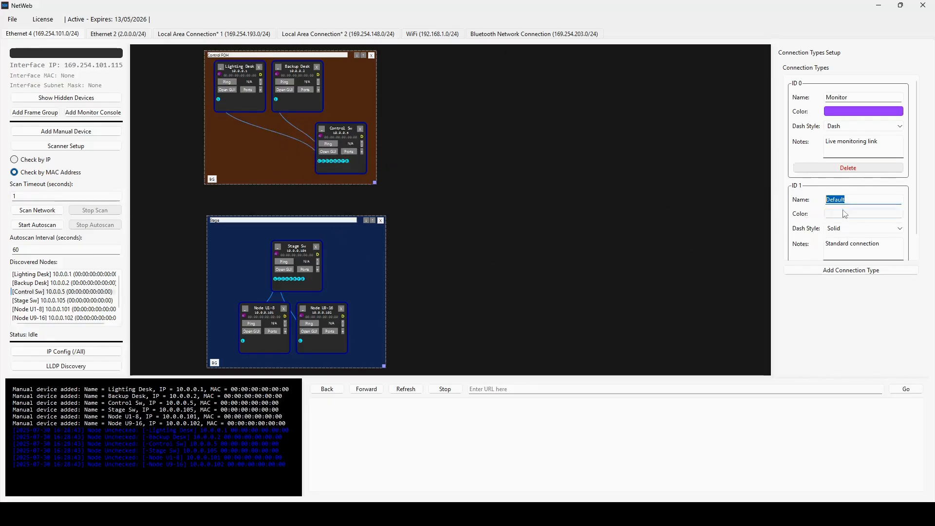
{"action": "type", "text": "Et"}
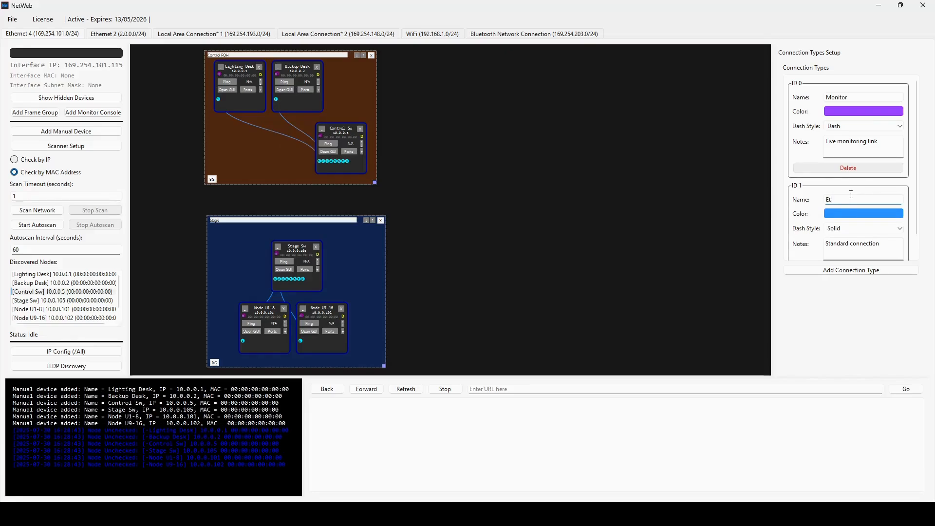
{"action": "type", "text": "hernet"}
{"action": "left_click", "coordinate": [891, 249]}
{"action": "left_click_drag", "start_coordinate": [897, 243], "coordinate": [820, 245]}
{"action": "type", "text": "1G"}
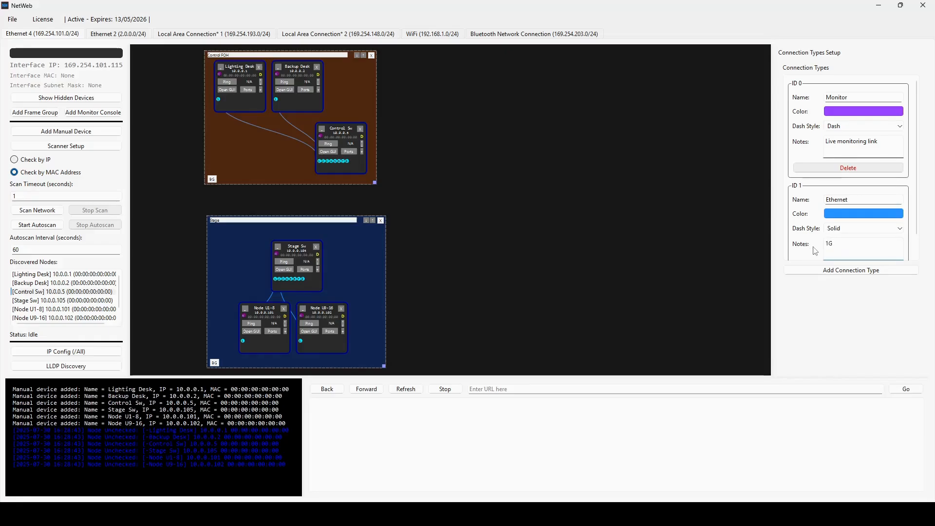
{"action": "type", "text": "b connection Ethernet Cat7"}
{"action": "key", "text": "BackSpace"}
{"action": "type", "text": "6"}
{"action": "left_click", "coordinate": [493, 238]}
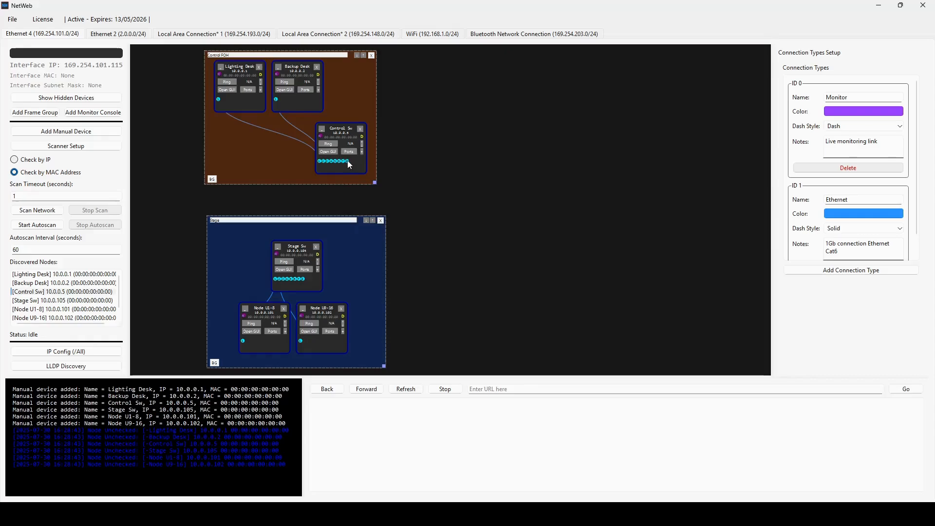
Link Control Sw ports 7 and 8 to Stage Sw ports 7 and 8 and shift the Stage frame slightly
{"action": "mouse_move", "coordinate": [343, 161]}
{"action": "left_mouse_down"}
{"action": "mouse_move", "coordinate": [335, 236]}
{"action": "mouse_move", "coordinate": [300, 283]}
{"action": "mouse_move", "coordinate": [330, 245]}
{"action": "mouse_move", "coordinate": [349, 158]}
{"action": "left_mouse_up"}
{"action": "left_click_drag", "start_coordinate": [364, 264], "coordinate": [370, 268]}
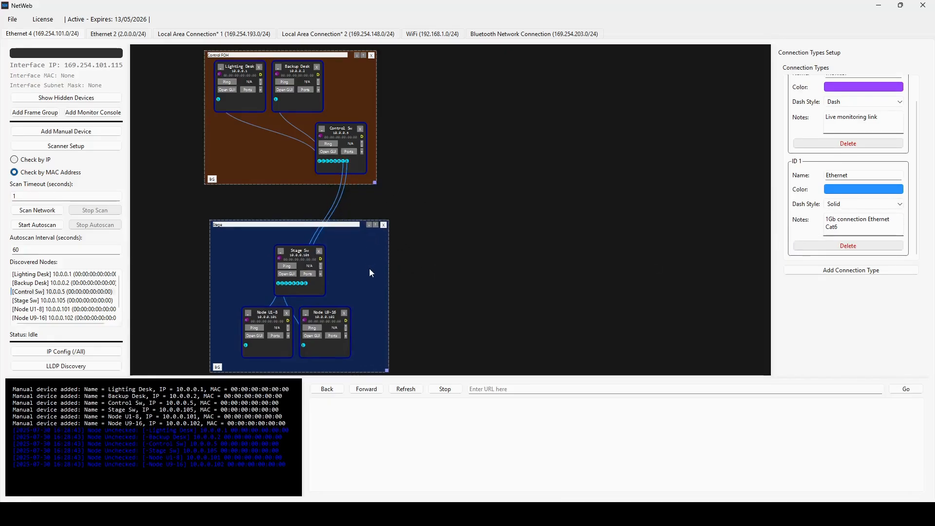
Add a connection type named "Fiber" and set its color to orange #fd8b00
{"action": "left_click", "coordinate": [828, 274]}
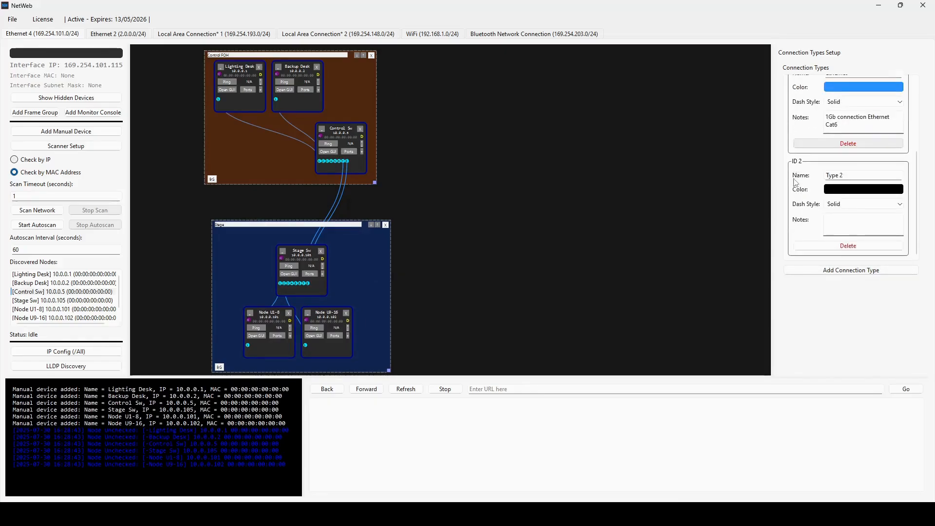
{"action": "left_click_drag", "start_coordinate": [843, 176], "coordinate": [824, 173]}
{"action": "type", "text": "Fiber"}
{"action": "left_click", "coordinate": [848, 189]}
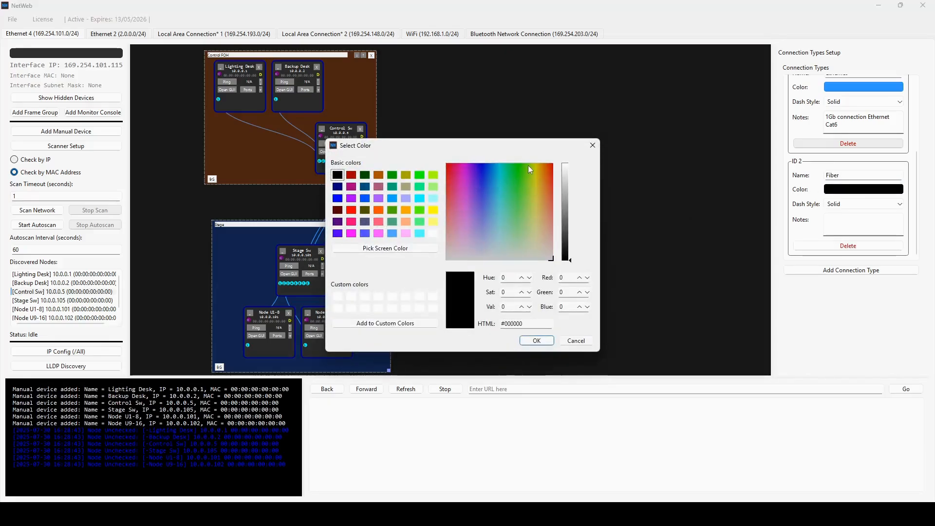
{"action": "left_click", "coordinate": [543, 165]}
{"action": "left_click", "coordinate": [565, 165]}
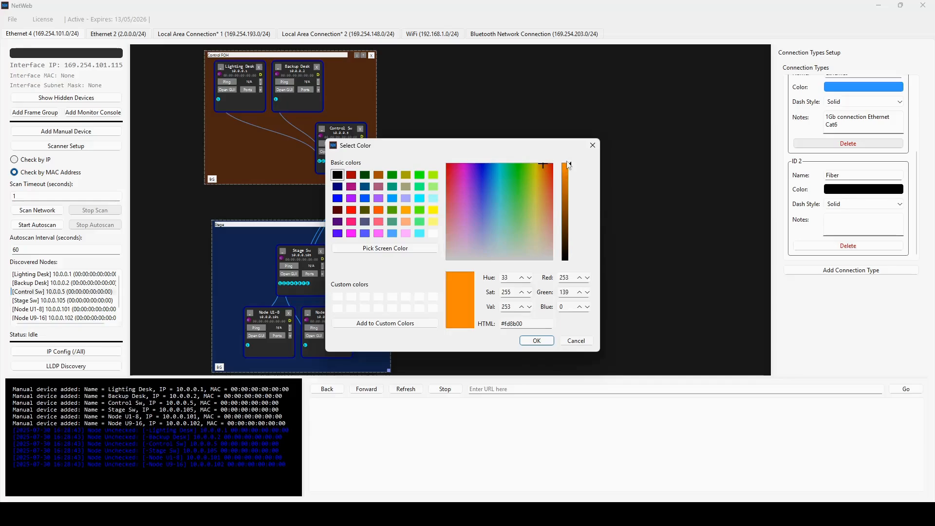
{"action": "left_click", "coordinate": [538, 340]}
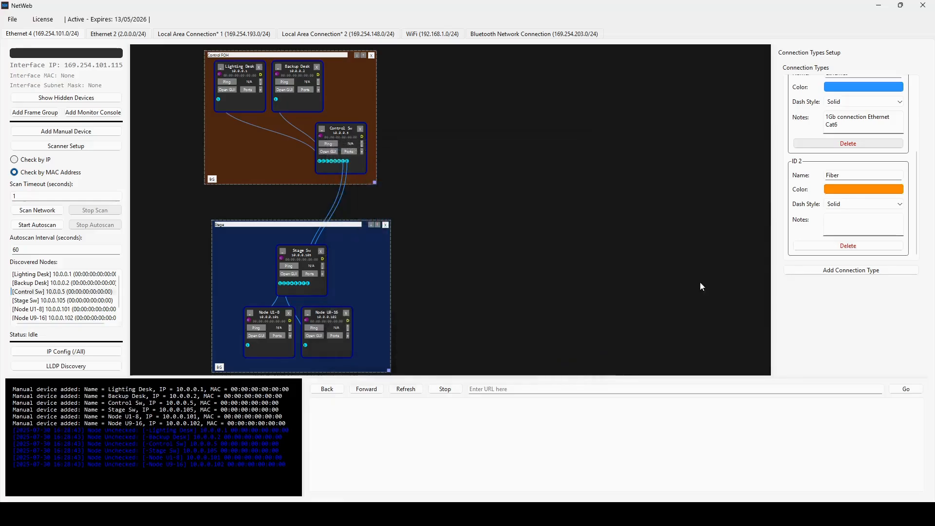
Set the Fiber type's dash style to Dash and enter the notes "Long throw fiber connections"
{"action": "left_click", "coordinate": [860, 203]}
{"action": "left_click", "coordinate": [852, 214]}
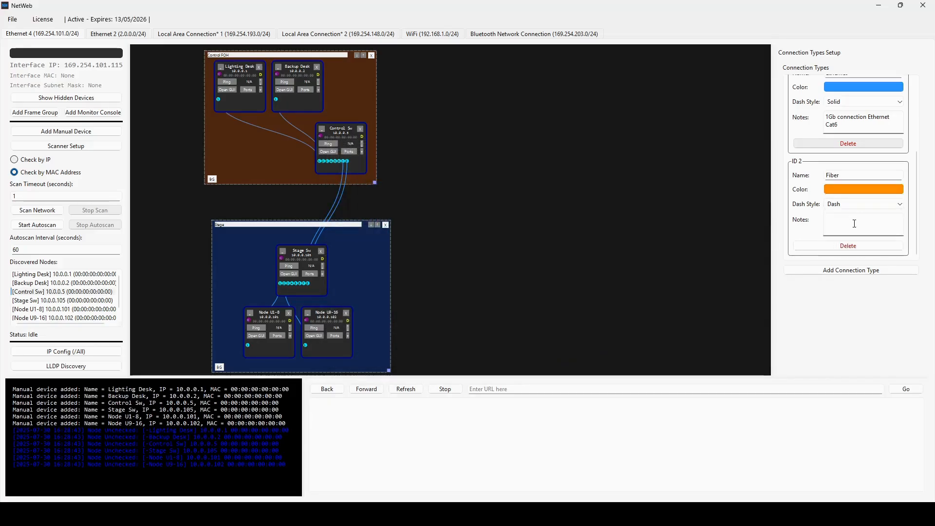
{"action": "left_click", "coordinate": [824, 221]}
{"action": "type", "text": "ow fiber connections"}
{"action": "left_click", "coordinate": [686, 209]}
Change both links between Control Sw and Stage Sw to the Fiber connection type
{"action": "right_click", "coordinate": [335, 220]}
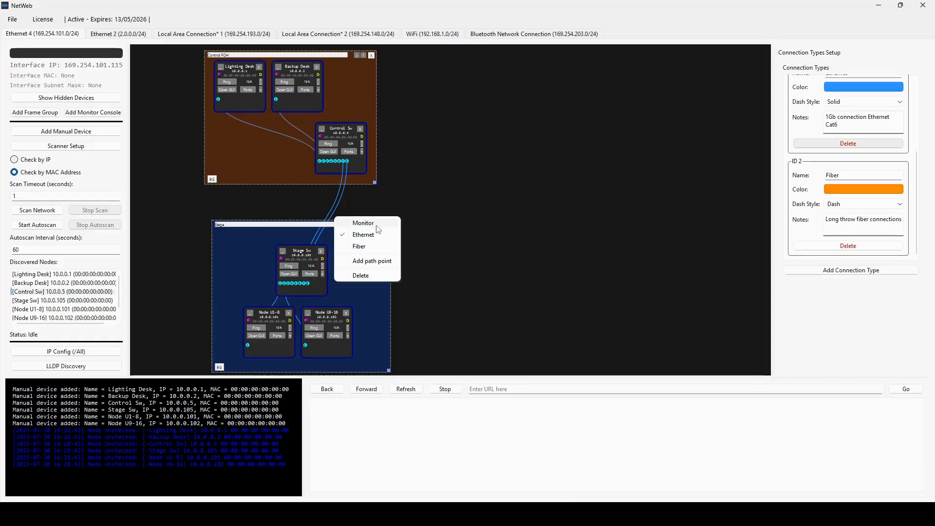
{"action": "left_click", "coordinate": [359, 247]}
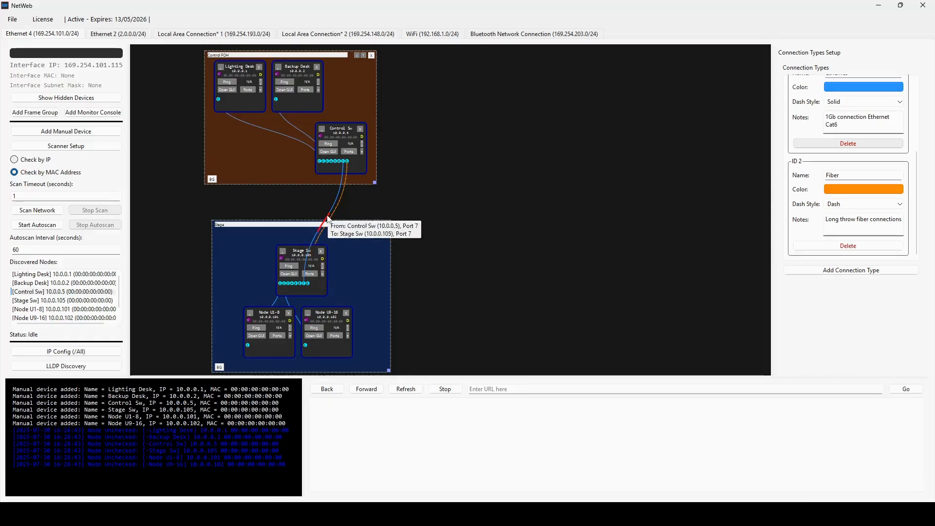
{"action": "right_click", "coordinate": [329, 218]}
{"action": "left_click", "coordinate": [361, 246]}
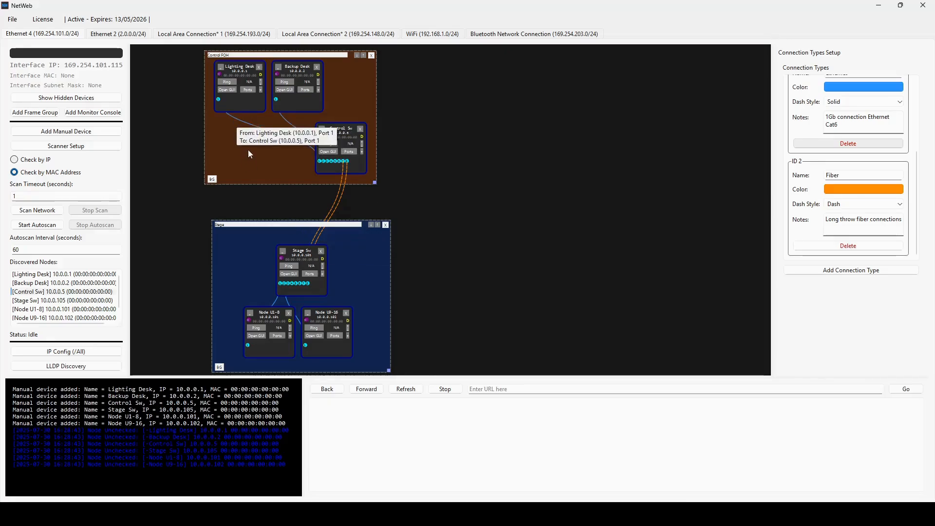
Add a path point to the Lighting Desk–Control Sw link and move it below Lighting Desk so the link runs at a right angle
{"action": "mouse_move", "coordinate": [233, 117]}
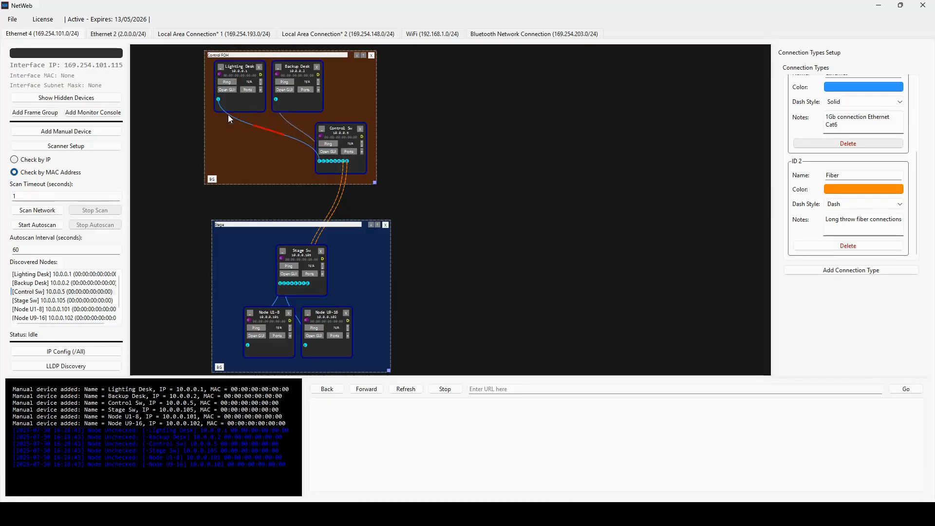
{"action": "double_click", "coordinate": [229, 115]}
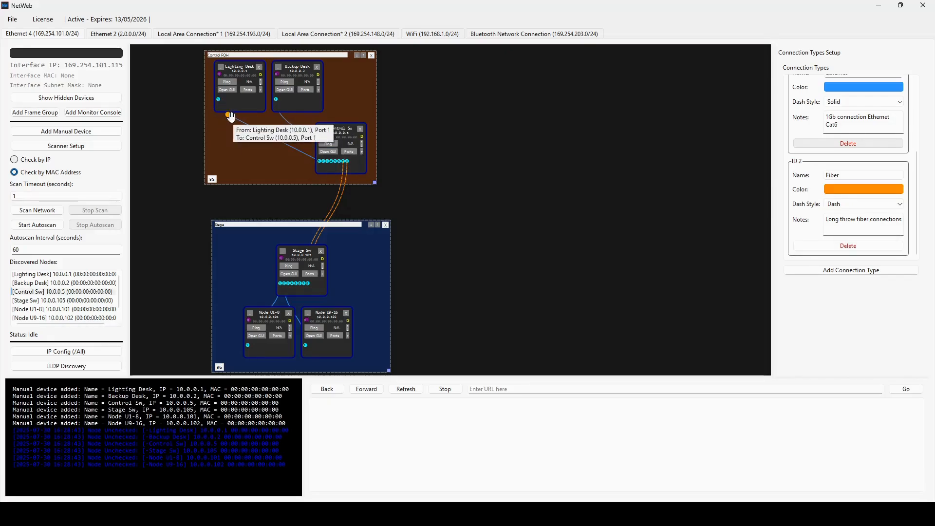
{"action": "left_click_drag", "start_coordinate": [227, 115], "coordinate": [219, 161]}
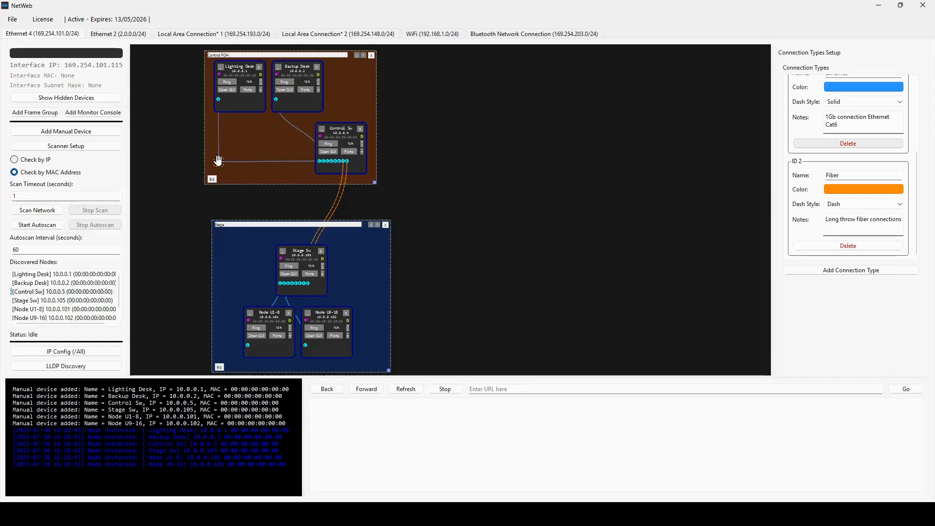
Add path points to the Backup Desk–Control Sw link and move them so it runs at right angles below the devices
{"action": "left_click", "coordinate": [283, 120]}
{"action": "left_click_drag", "start_coordinate": [280, 120], "coordinate": [323, 180]}
{"action": "left_click_drag", "start_coordinate": [453, 222], "coordinate": [473, 201]}
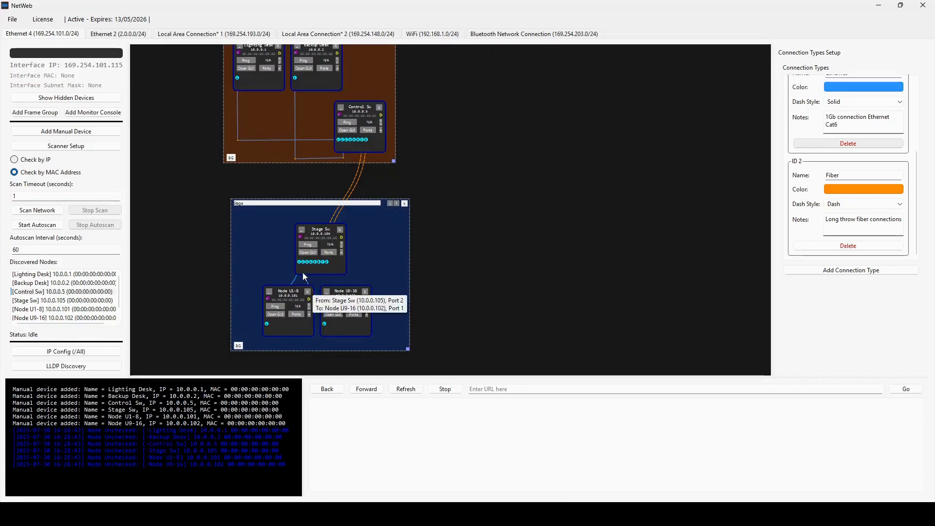
Bring the links in front of Stage Sw, Node U1-8 and Node U9-16 so they reach the ports
{"action": "mouse_move", "coordinate": [308, 282]}
{"action": "mouse_move", "coordinate": [340, 247]}
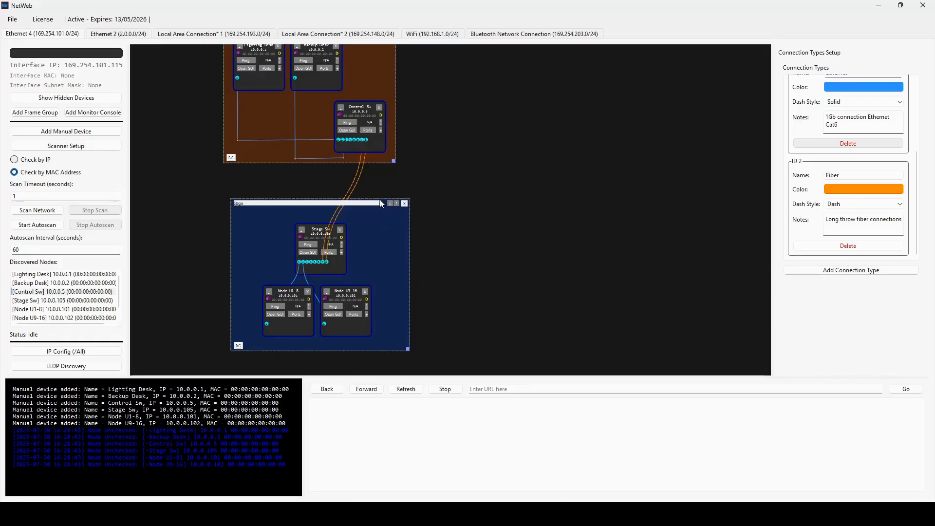
{"action": "mouse_move", "coordinate": [345, 211]}
{"action": "mouse_move", "coordinate": [335, 253]}
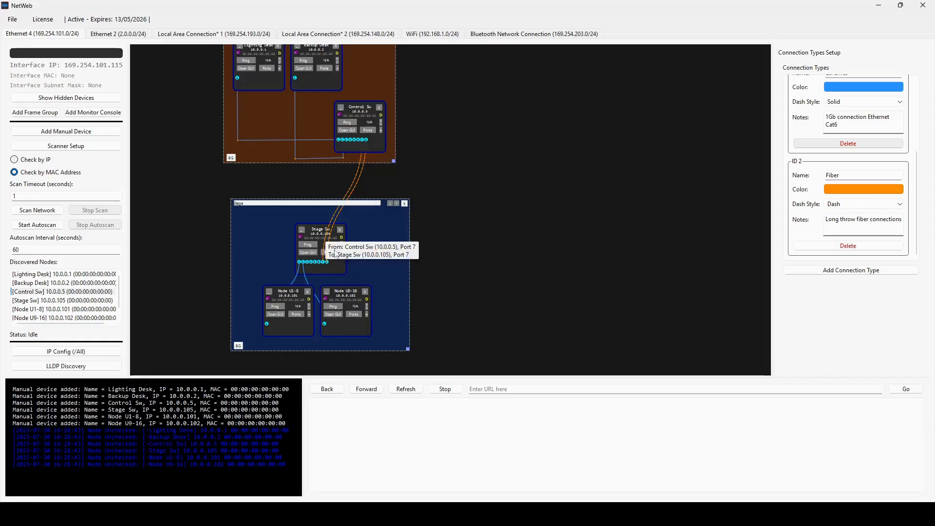
{"action": "left_click", "coordinate": [310, 307]}
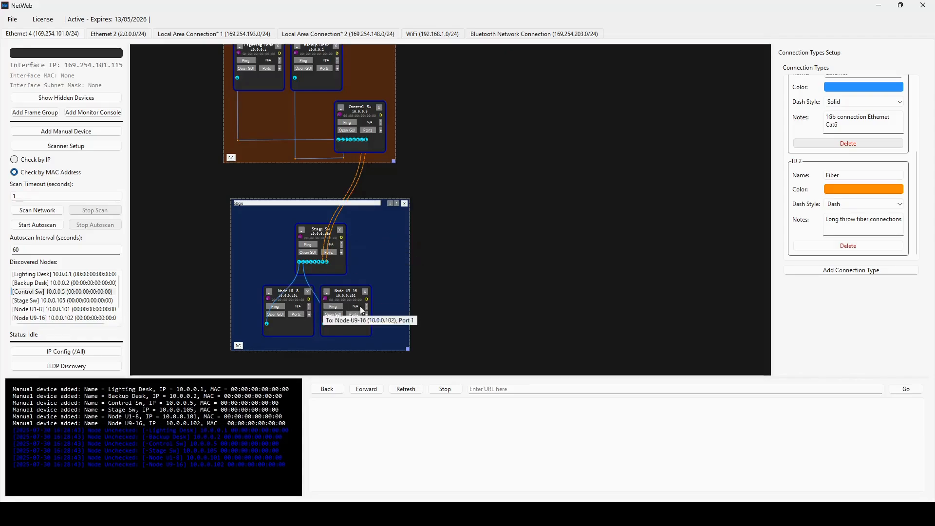
{"action": "left_click", "coordinate": [367, 307]}
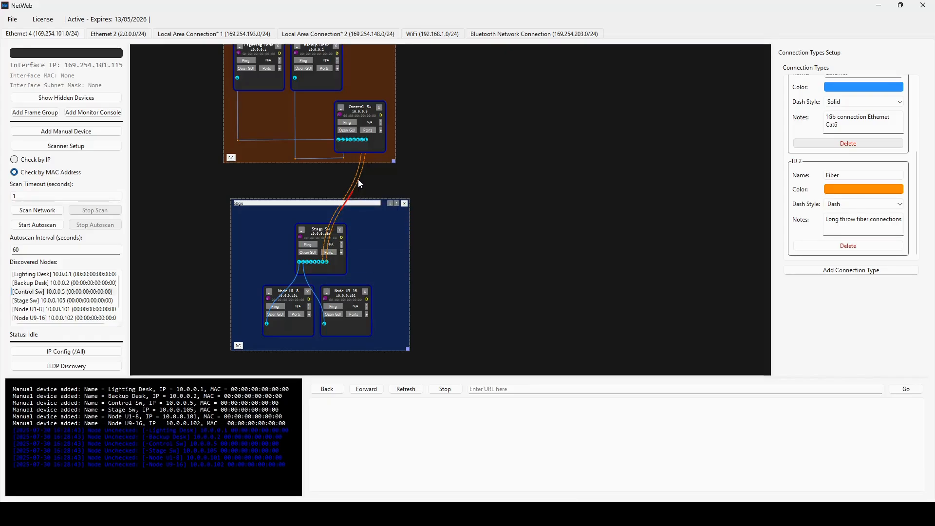
Add path points to both Fiber links and reroute them beside and below Stage Sw at roughly right angles
{"action": "left_click_drag", "start_coordinate": [358, 182], "coordinate": [373, 257]}
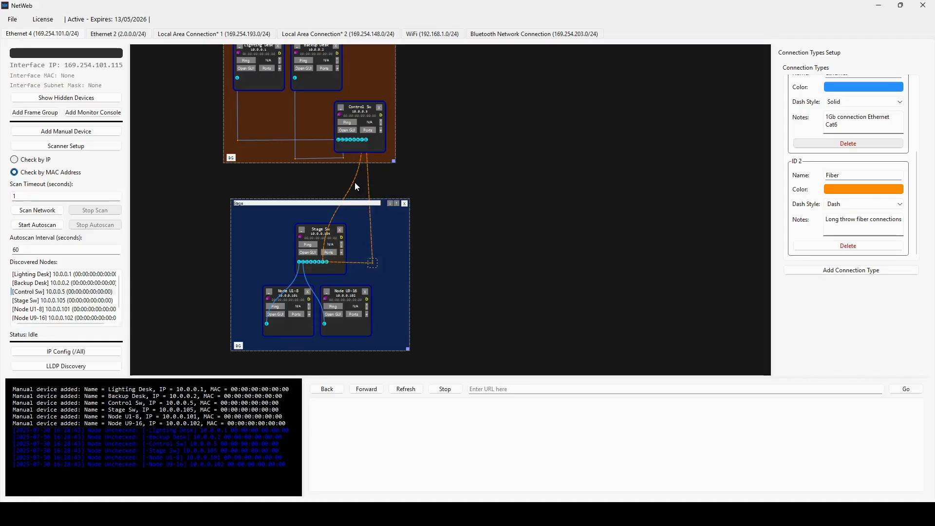
{"action": "left_click_drag", "start_coordinate": [354, 184], "coordinate": [368, 270]}
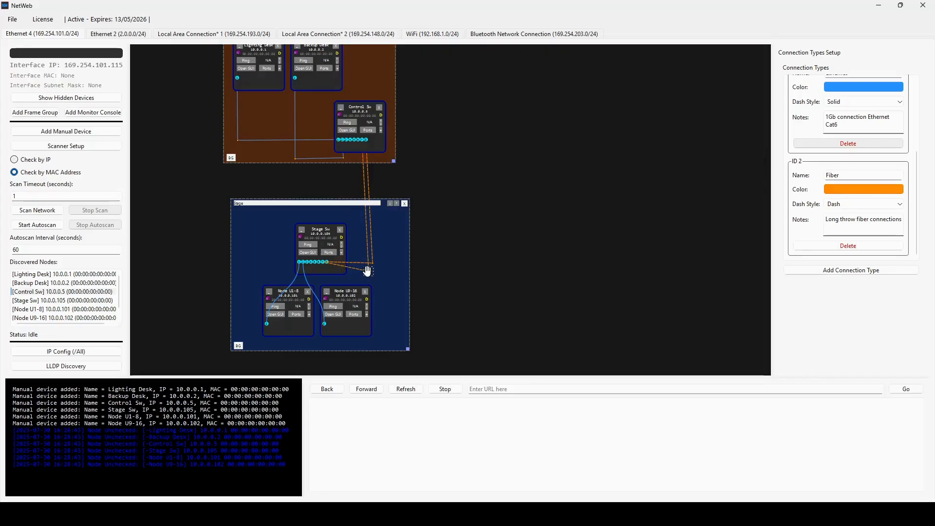
{"action": "mouse_move", "coordinate": [335, 264]}
{"action": "left_click_drag", "start_coordinate": [343, 267], "coordinate": [364, 279]}
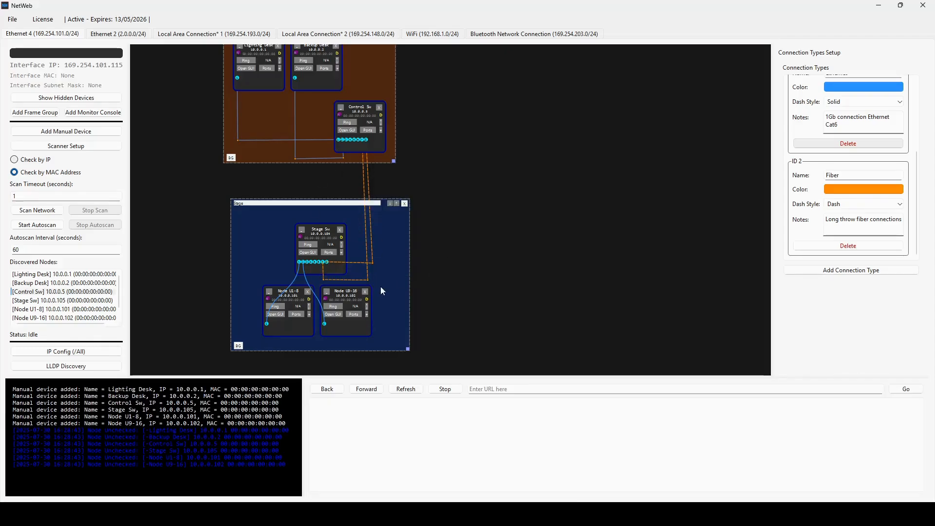
Widen the Control FOH frame on its right side to make room for more devices
{"action": "left_click_drag", "start_coordinate": [439, 183], "coordinate": [475, 191]}
{"action": "left_click_drag", "start_coordinate": [480, 137], "coordinate": [470, 149]}
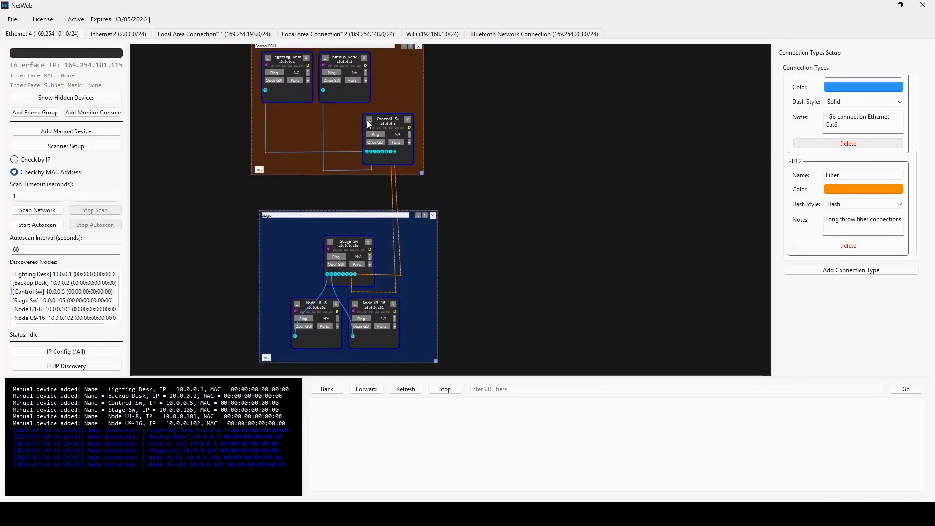
{"action": "left_click_drag", "start_coordinate": [455, 115], "coordinate": [447, 119]}
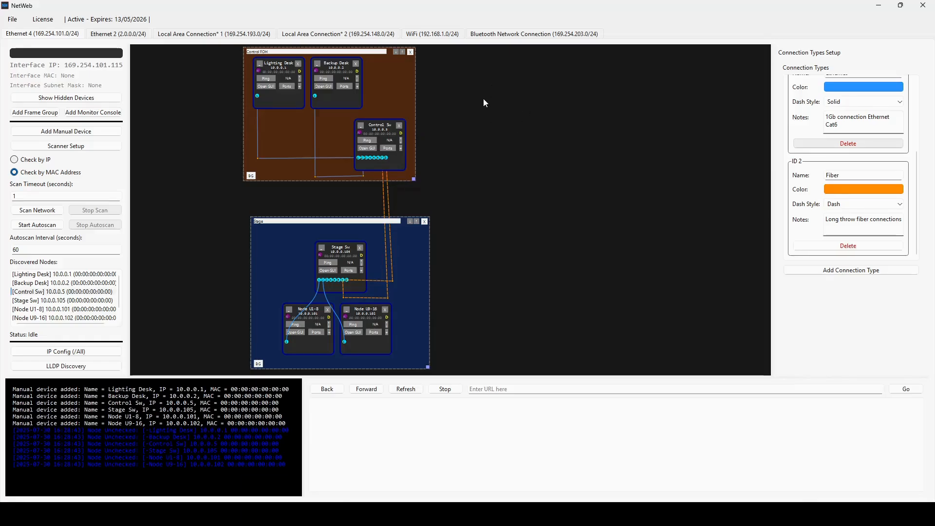
{"action": "left_click_drag", "start_coordinate": [414, 179], "coordinate": [499, 182]}
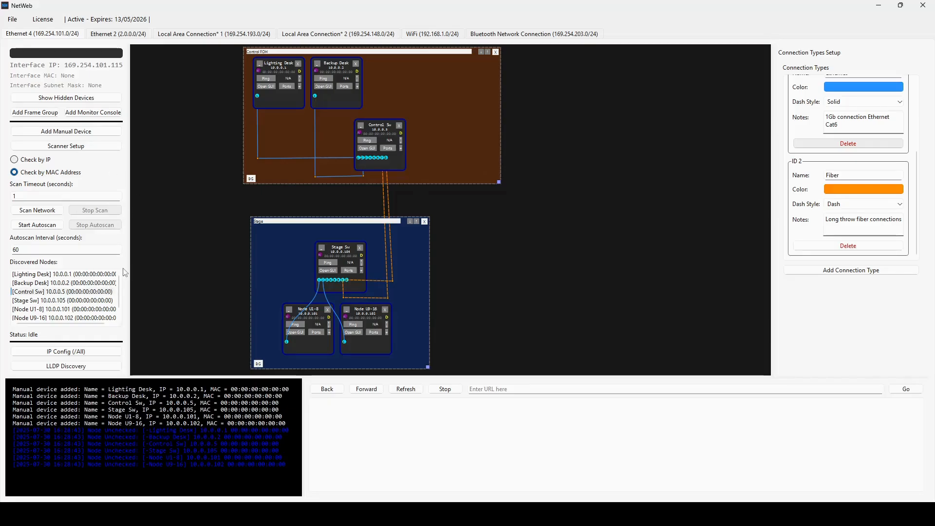
Add a manual device named "Desk External" with IP address 10.0.0.50 and the default MAC address
{"action": "scroll", "coordinate": [64, 285], "scroll_direction": "down", "scroll_amount": 1}
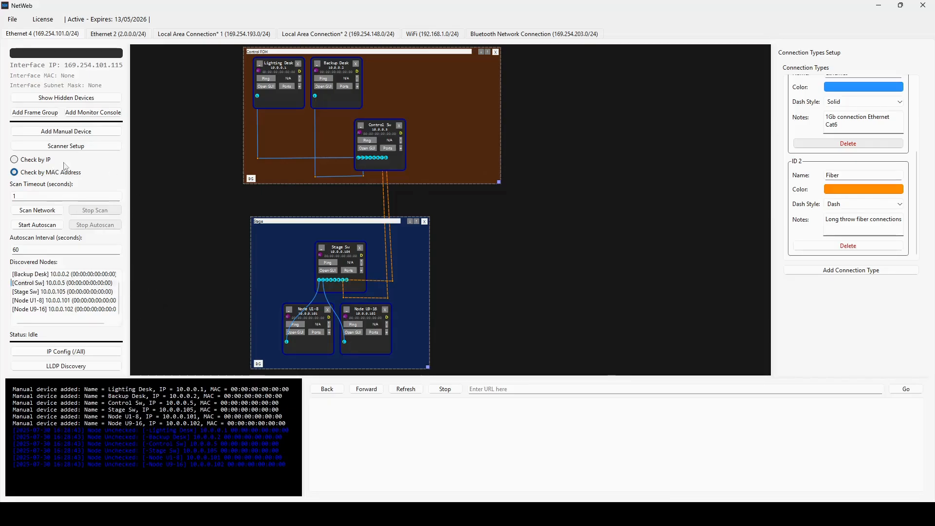
{"action": "left_click", "coordinate": [85, 132]}
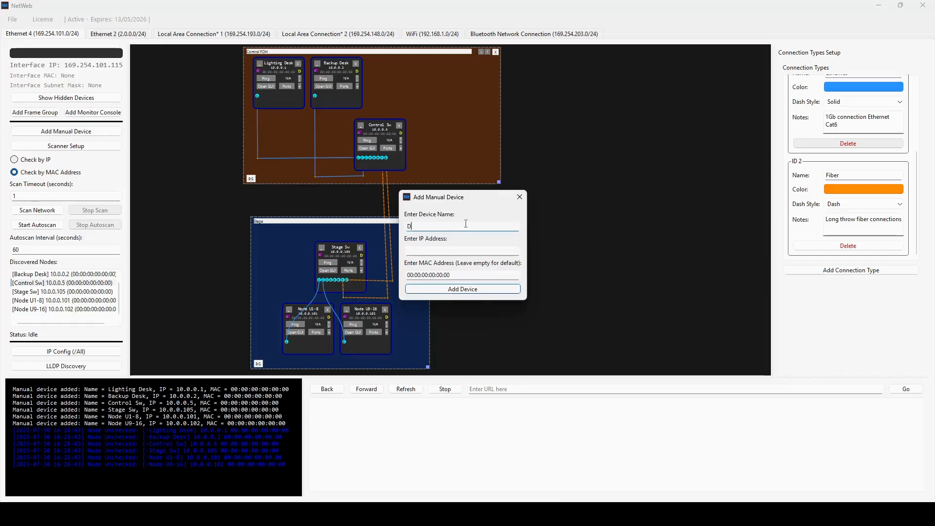
{"action": "type", "text": "Desk External"}
{"action": "left_click", "coordinate": [466, 251]}
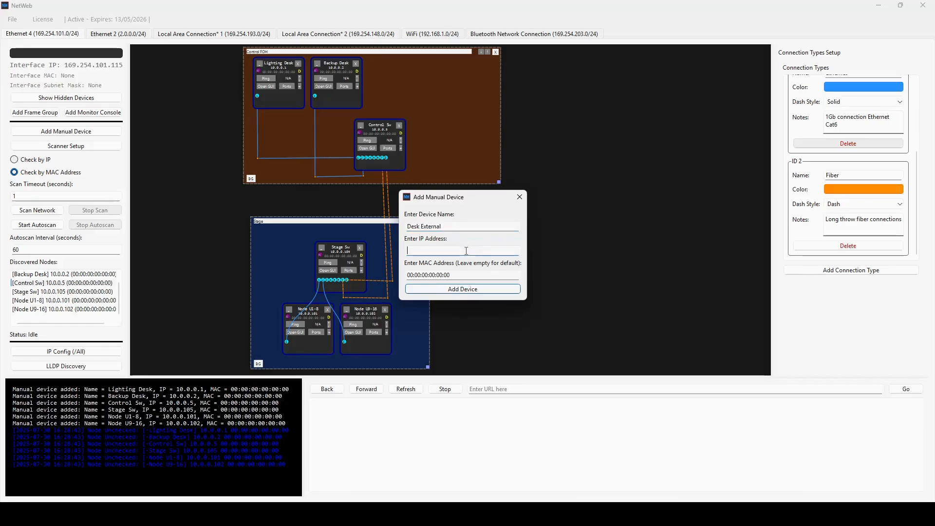
{"action": "type", "text": "10.0.0.50"}
{"action": "left_click", "coordinate": [469, 289]}
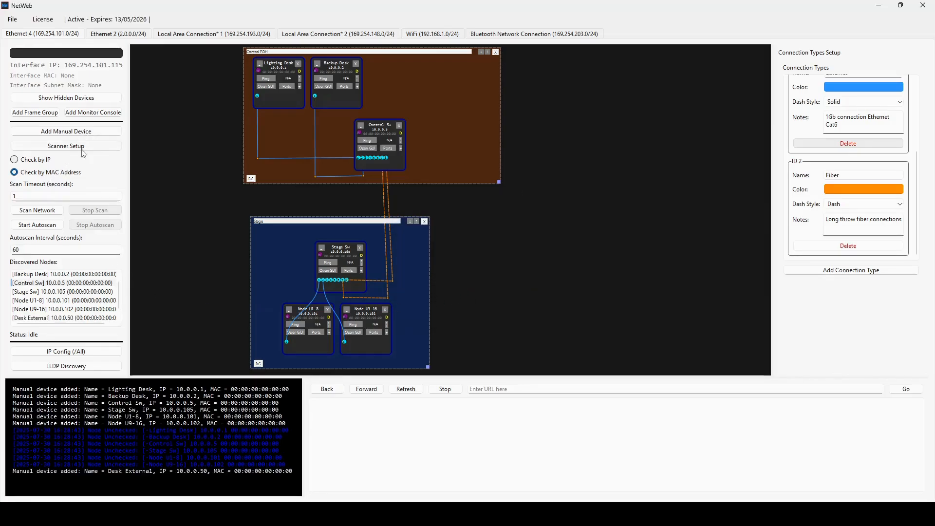
Add a manual device named "Unmanaged Sw" with IP address 0.0.0.1 and the default MAC address
{"action": "left_click", "coordinate": [92, 131]}
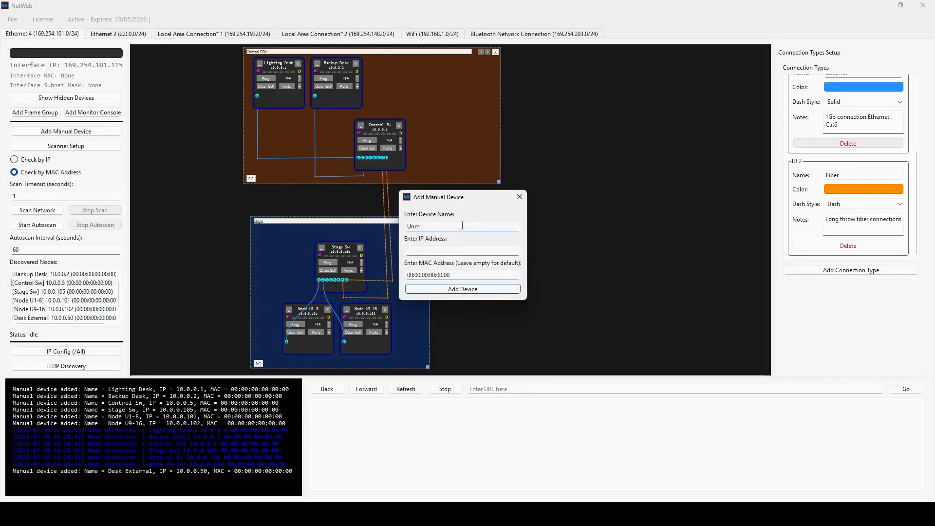
{"action": "type", "text": "Unmanaged Sw"}
{"action": "left_click", "coordinate": [438, 255]}
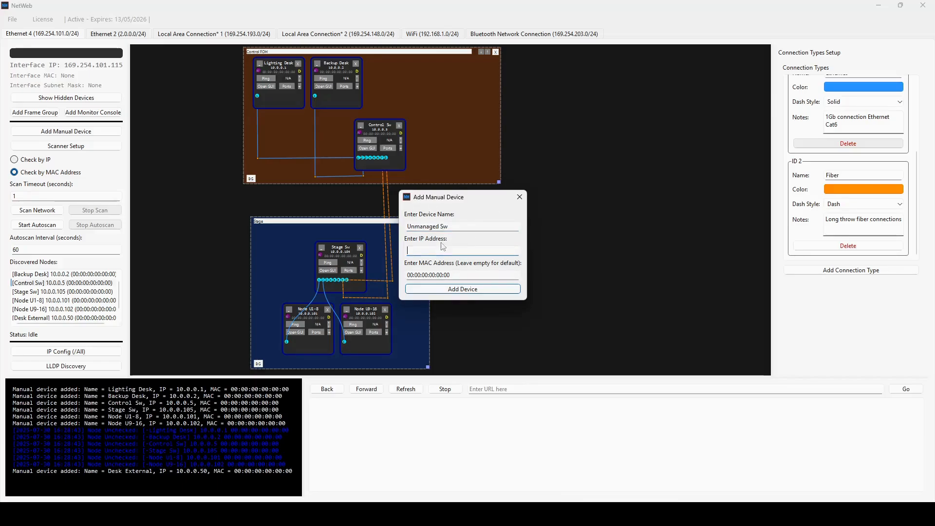
{"action": "type", "text": "0.0.0.1"}
{"action": "key", "text": "BackSpace"}
{"action": "left_click", "coordinate": [452, 289]}
Place Unmanaged Sw beside Control Sw in the Control FOH frame, with Desk External directly above it
{"action": "scroll", "coordinate": [79, 311], "scroll_direction": "down", "scroll_amount": 1}
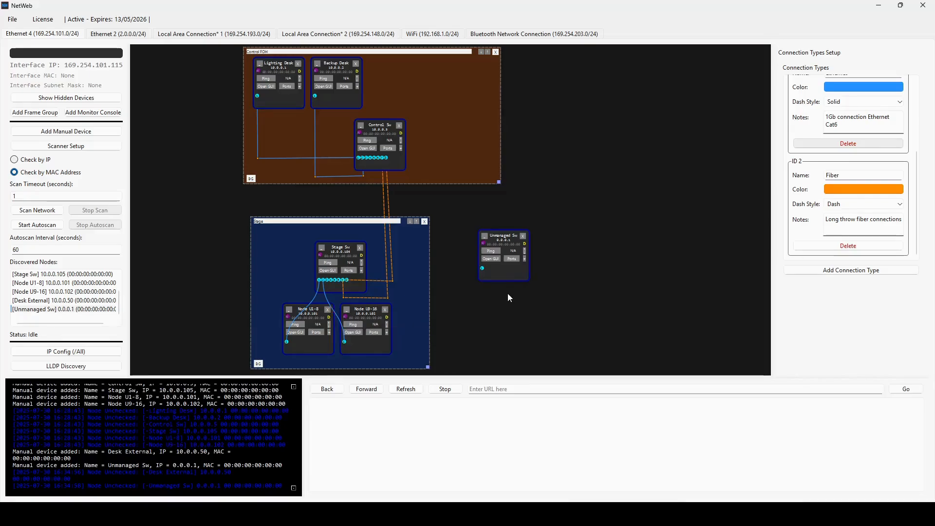
{"action": "left_click_drag", "start_coordinate": [515, 268], "coordinate": [452, 118]}
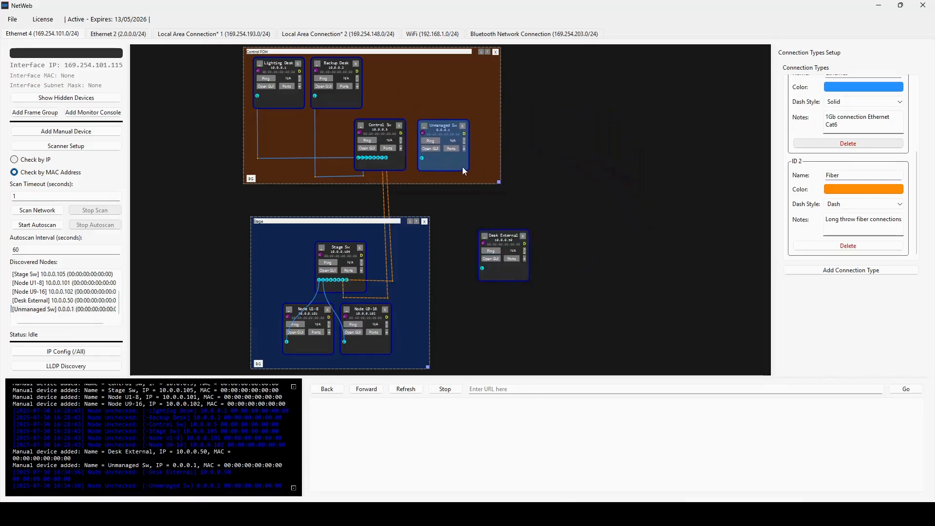
{"action": "left_click_drag", "start_coordinate": [505, 272], "coordinate": [483, 110]}
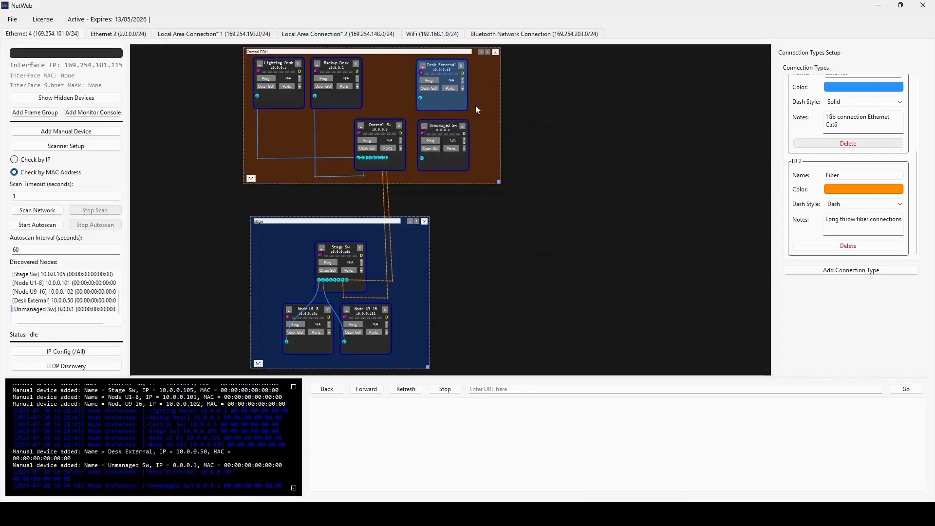
{"action": "left_click_drag", "start_coordinate": [444, 165], "coordinate": [442, 163]}
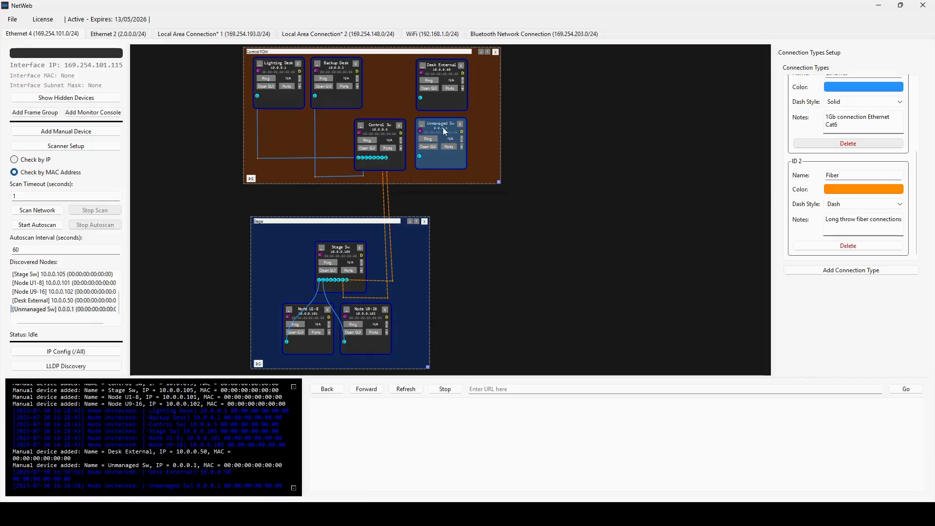
Turn on Dumb Mode for the Unmanaged Sw device
{"action": "scroll", "coordinate": [434, 123], "scroll_direction": "up", "scroll_amount": 1}
{"action": "scroll", "coordinate": [435, 123], "scroll_direction": "up", "scroll_amount": 4}
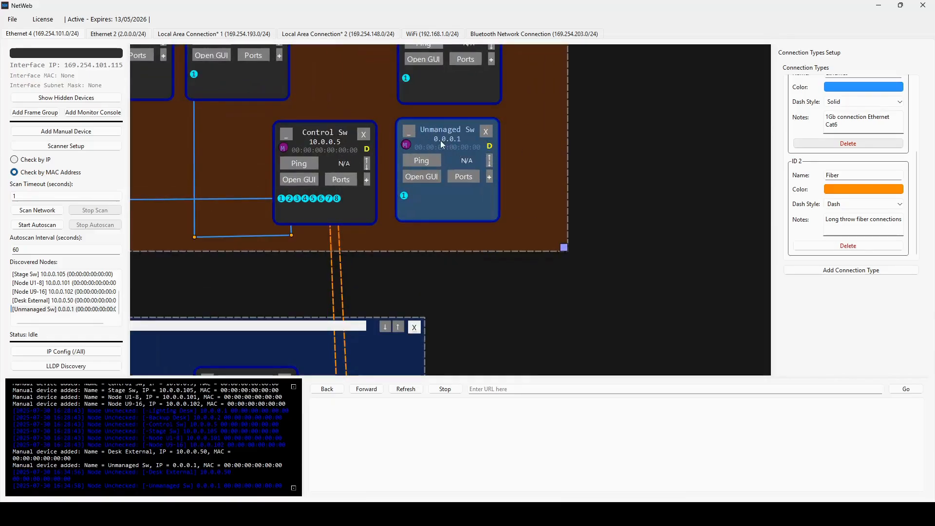
{"action": "left_click_drag", "start_coordinate": [609, 139], "coordinate": [630, 182]}
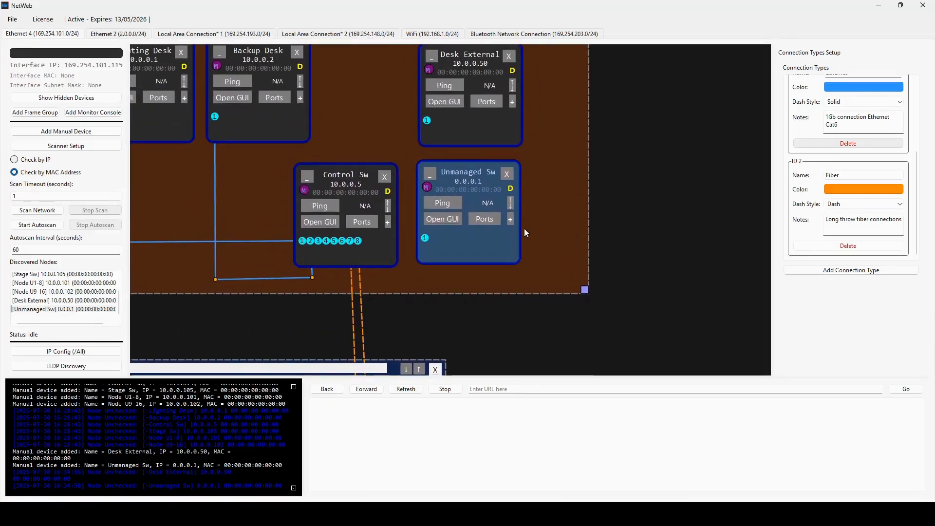
{"action": "left_click", "coordinate": [511, 189]}
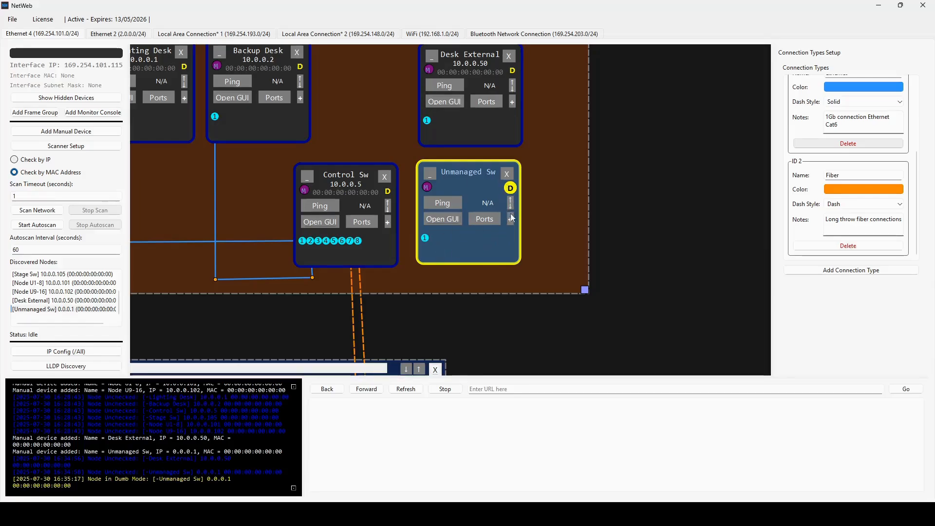
{"action": "scroll", "coordinate": [511, 175], "scroll_direction": "down", "scroll_amount": 3}
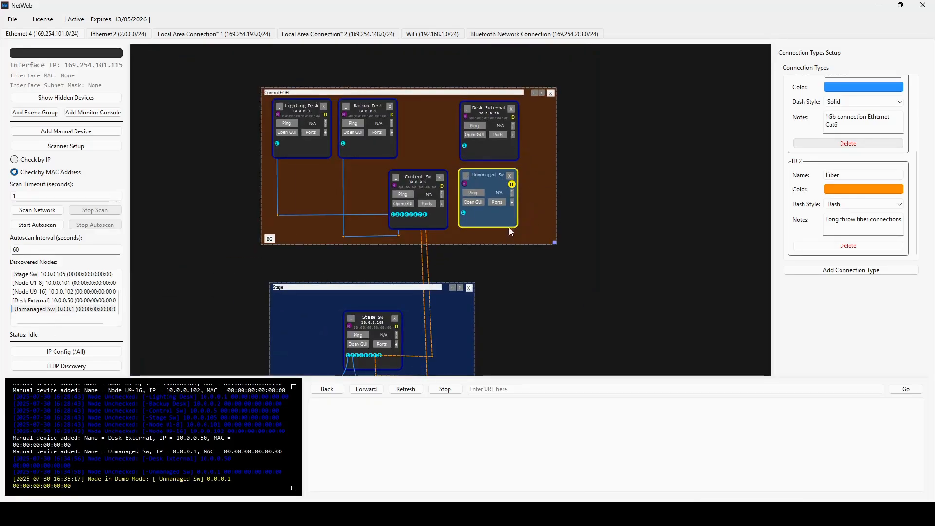
Set Unmanaged Sw to 5 ports and link Control Sw port 3 to it
{"action": "scroll", "coordinate": [504, 225], "scroll_direction": "up", "scroll_amount": 3}
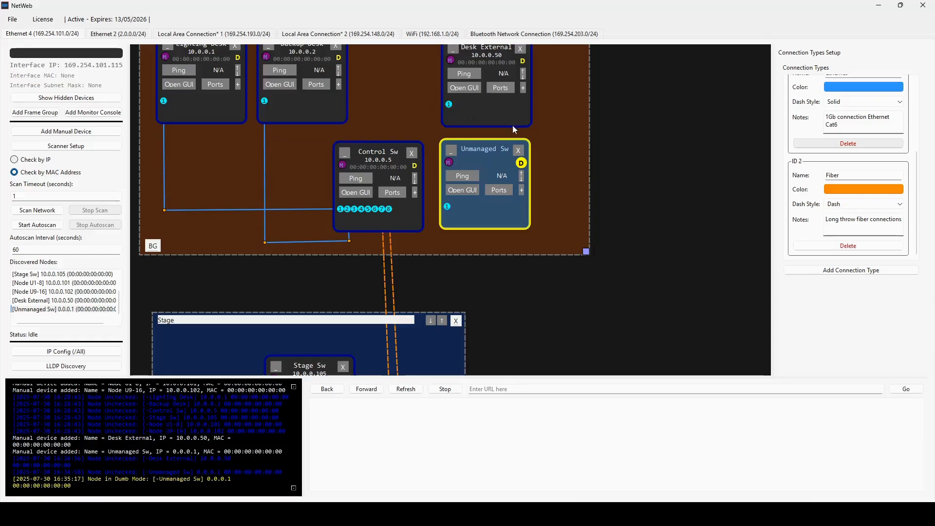
{"action": "left_click", "coordinate": [494, 191]}
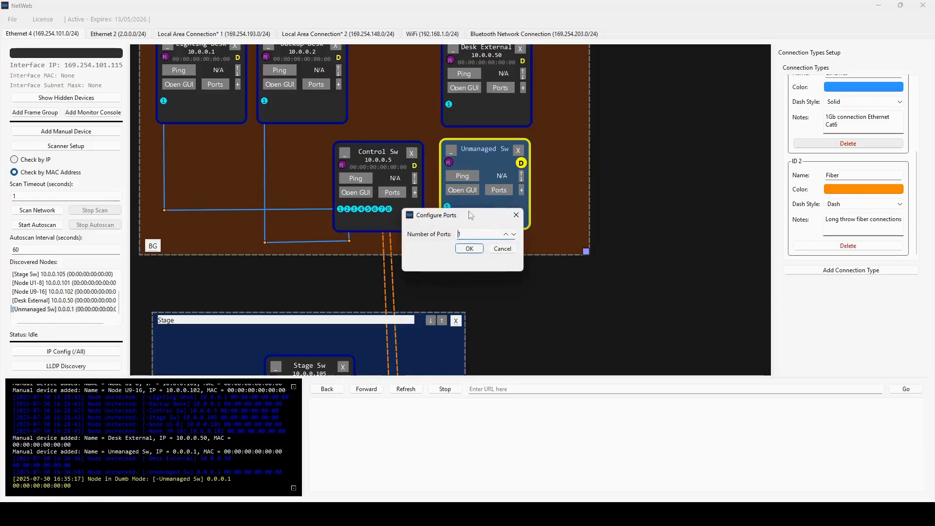
{"action": "type", "text": "5"}
{"action": "key", "text": "Return"}
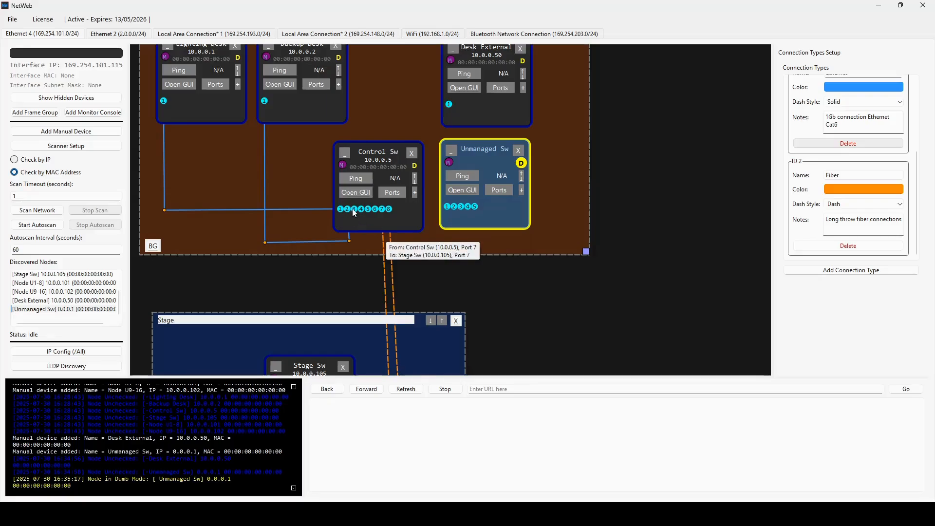
{"action": "left_click_drag", "start_coordinate": [354, 213], "coordinate": [463, 210]}
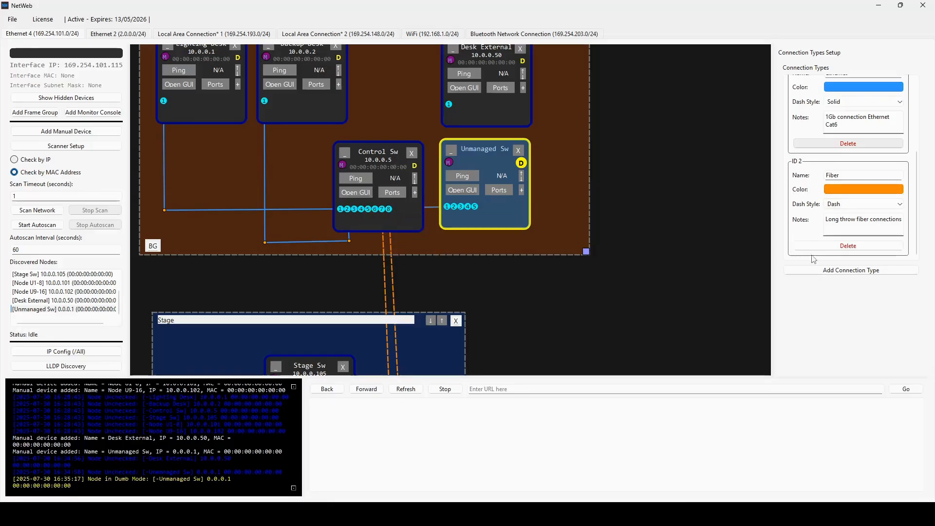
Add a connection type named "Eth External" and set its color to cyan #00eeda
{"action": "left_click", "coordinate": [832, 271]}
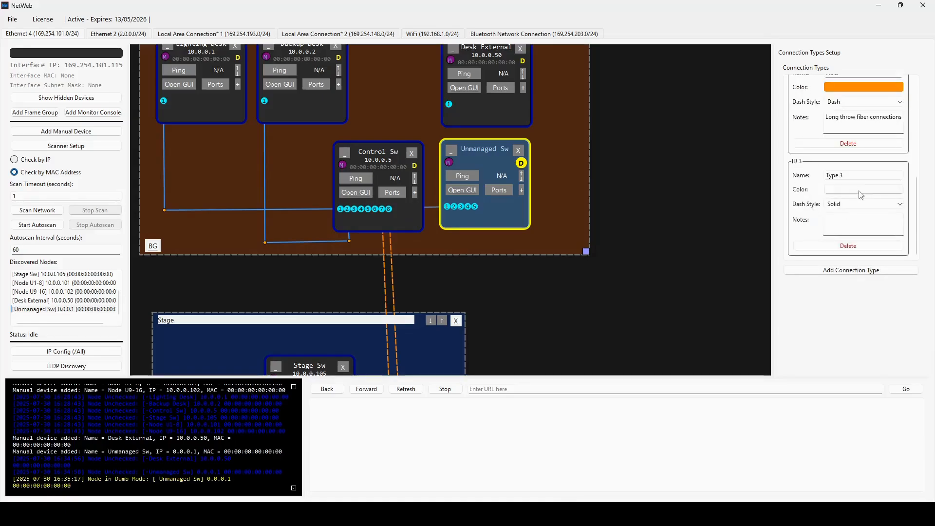
{"action": "left_click_drag", "start_coordinate": [825, 175], "coordinate": [845, 178]}
{"action": "type", "text": "E"}
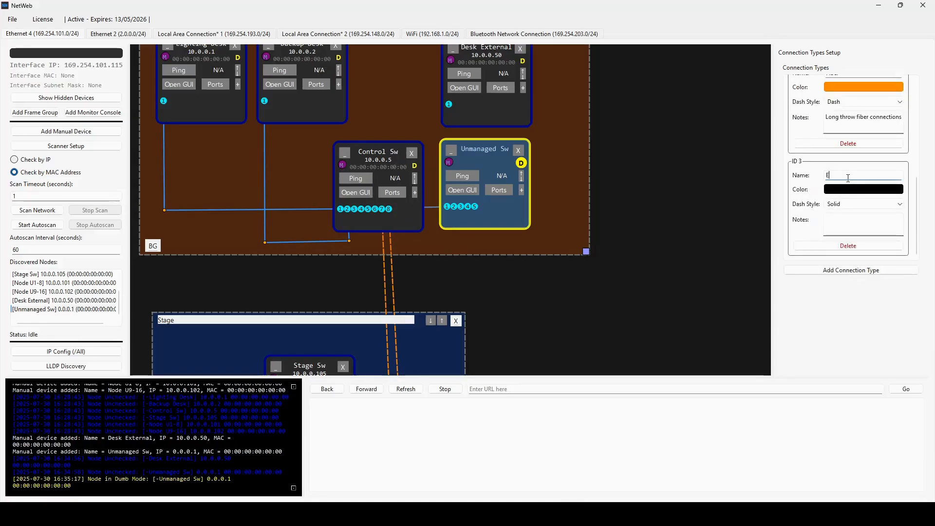
{"action": "type", "text": "th External"}
{"action": "left_click", "coordinate": [848, 189]}
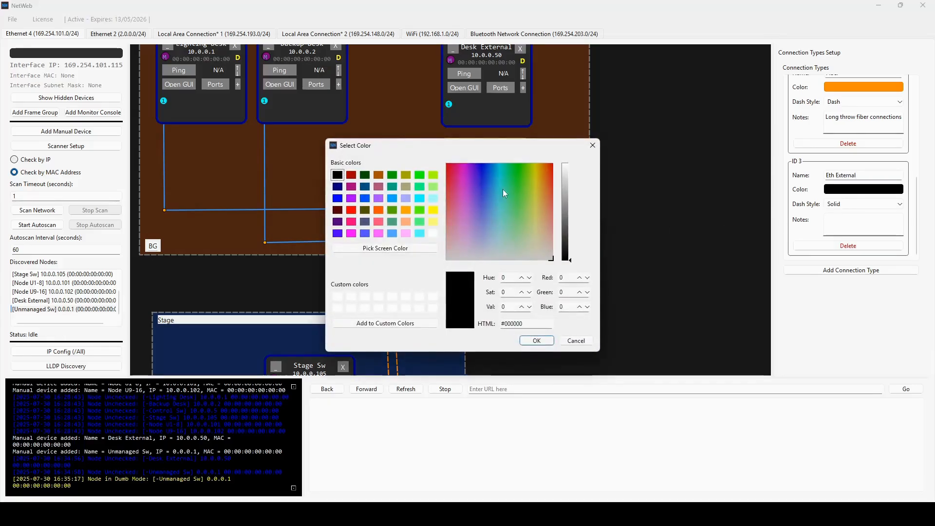
{"action": "left_click", "coordinate": [504, 166]}
{"action": "left_click", "coordinate": [564, 168]}
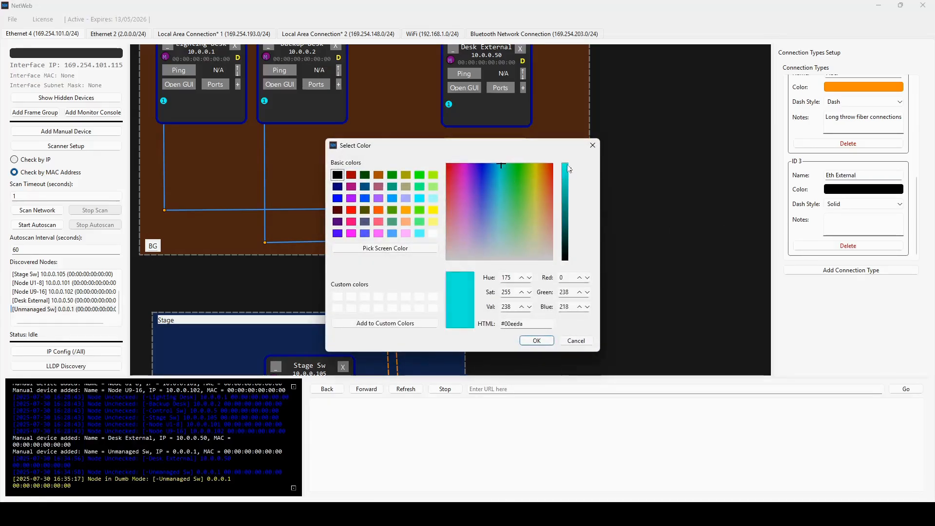
{"action": "left_click", "coordinate": [536, 341]}
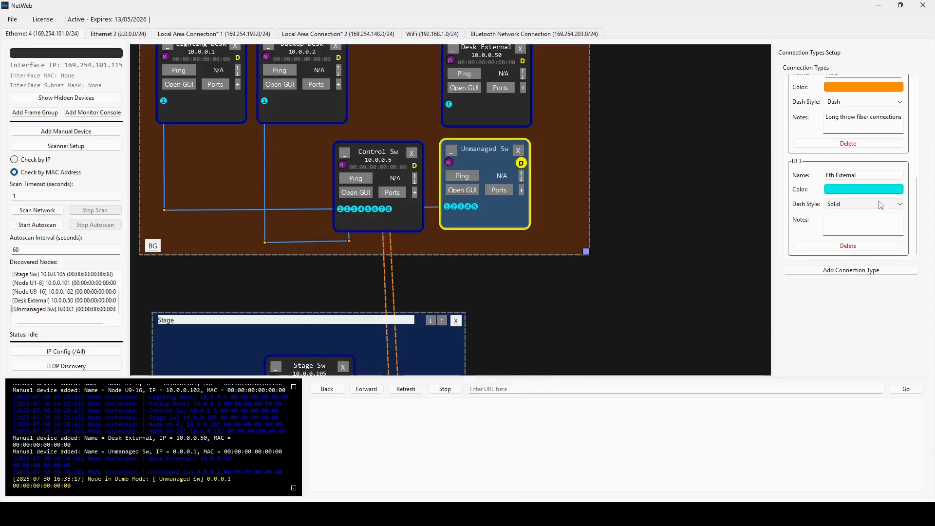
Set the Eth External connection type's dash style to DashDot and its notes to "External controls"
{"action": "left_click", "coordinate": [852, 204]}
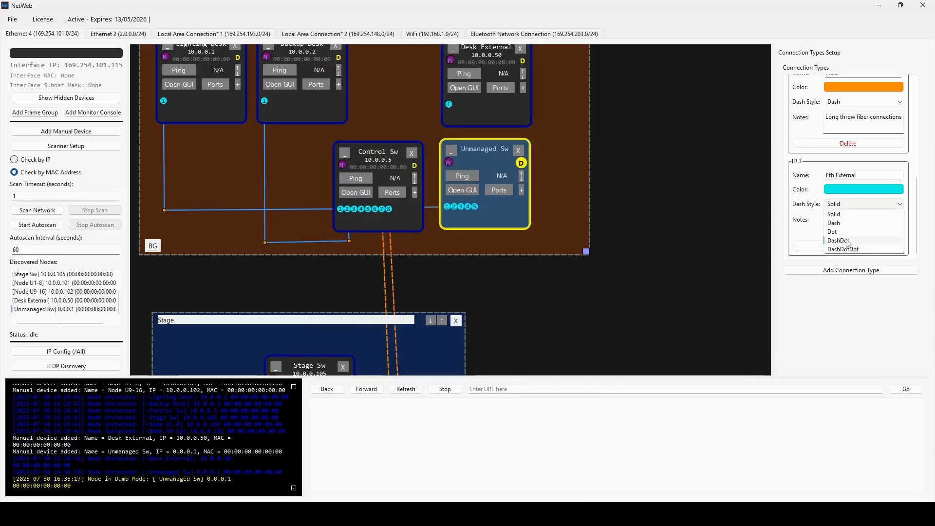
{"action": "left_click", "coordinate": [848, 241]}
{"action": "left_click", "coordinate": [840, 224]}
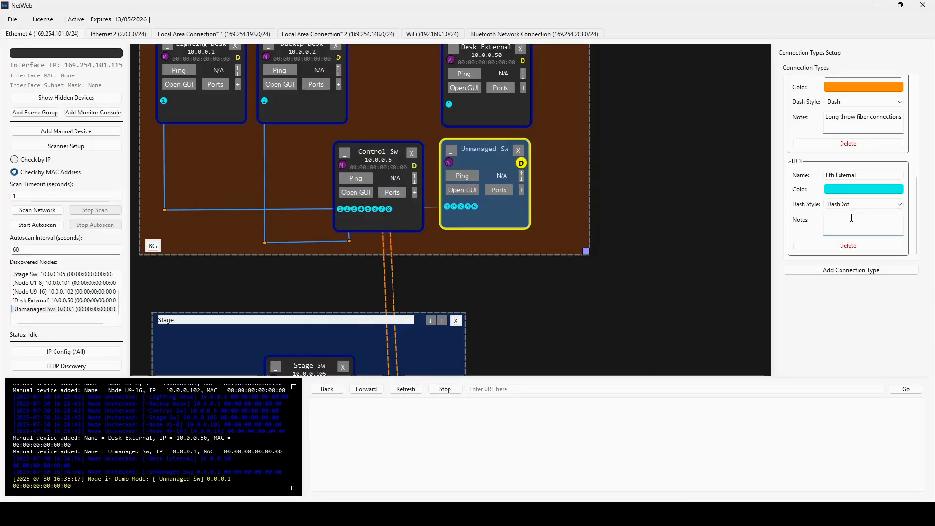
{"action": "type", "text": "External controls"}
{"action": "left_click", "coordinate": [689, 265]}
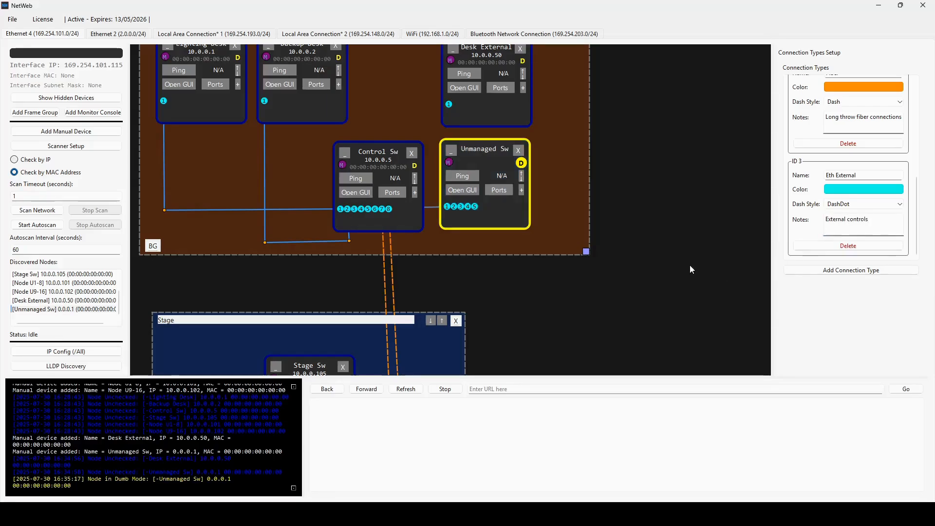
Change the Control Sw to Unmanaged Sw link to Eth External and route it below both switches with two path points
{"action": "right_click", "coordinate": [432, 208]}
{"action": "left_click", "coordinate": [482, 248]}
{"action": "left_click_drag", "start_coordinate": [432, 208], "coordinate": [443, 246]}
{"action": "left_click_drag", "start_coordinate": [374, 221], "coordinate": [360, 247]}
Link Desk External port 1 to Unmanaged Sw port 5 as Eth External, and move Unmanaged Sw closer to the frame's right edge
{"action": "left_click_drag", "start_coordinate": [448, 104], "coordinate": [475, 208]}
{"action": "right_click", "coordinate": [454, 133]}
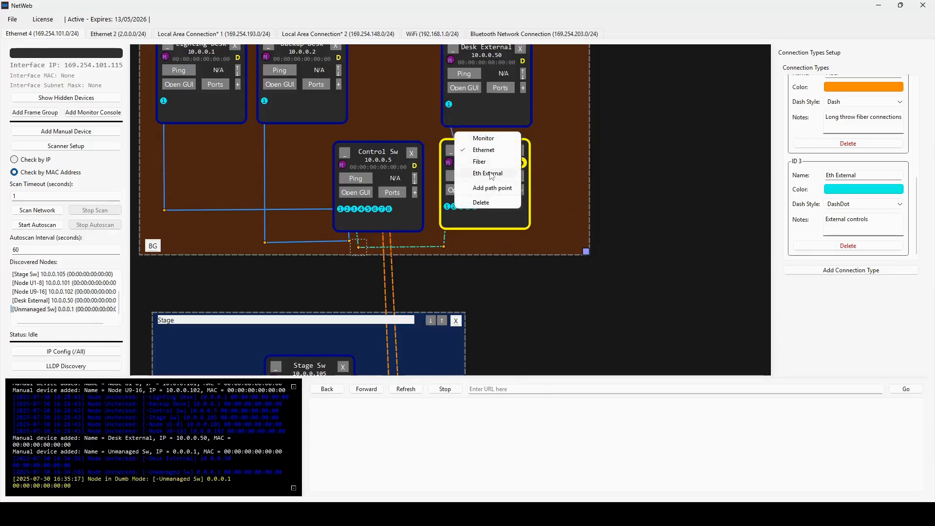
{"action": "left_click", "coordinate": [491, 175]}
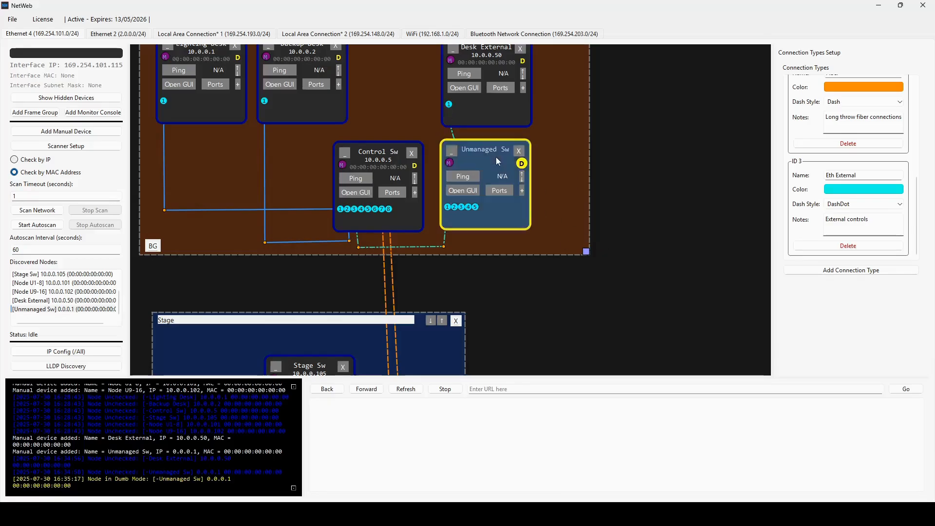
{"action": "left_click_drag", "start_coordinate": [495, 156], "coordinate": [549, 165]}
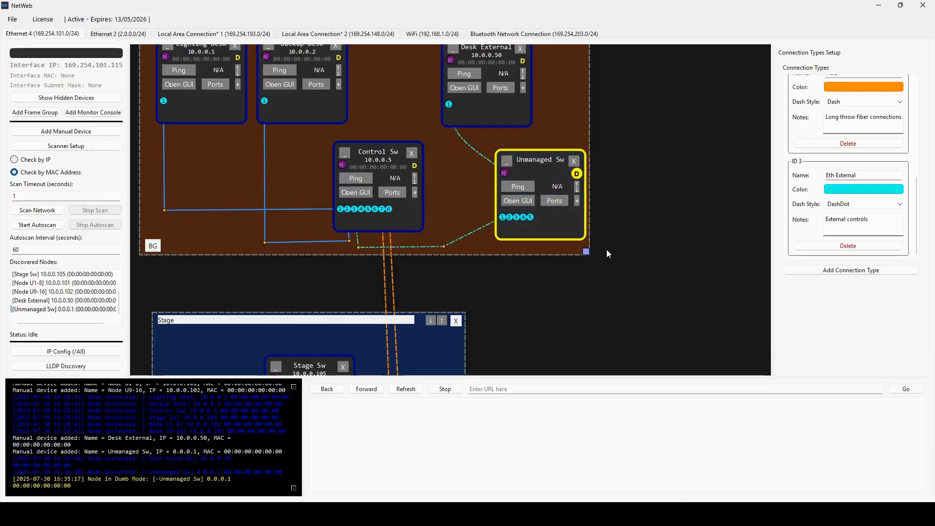
Save the scene to the Desktop as "offline design.scene"
{"action": "scroll", "coordinate": [655, 302], "scroll_direction": "down", "scroll_amount": 2}
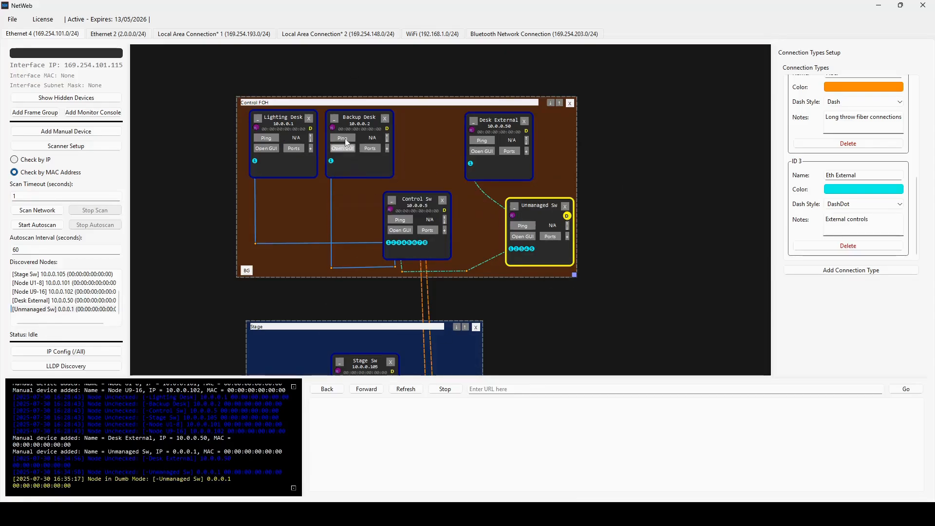
{"action": "left_click", "coordinate": [7, 22]}
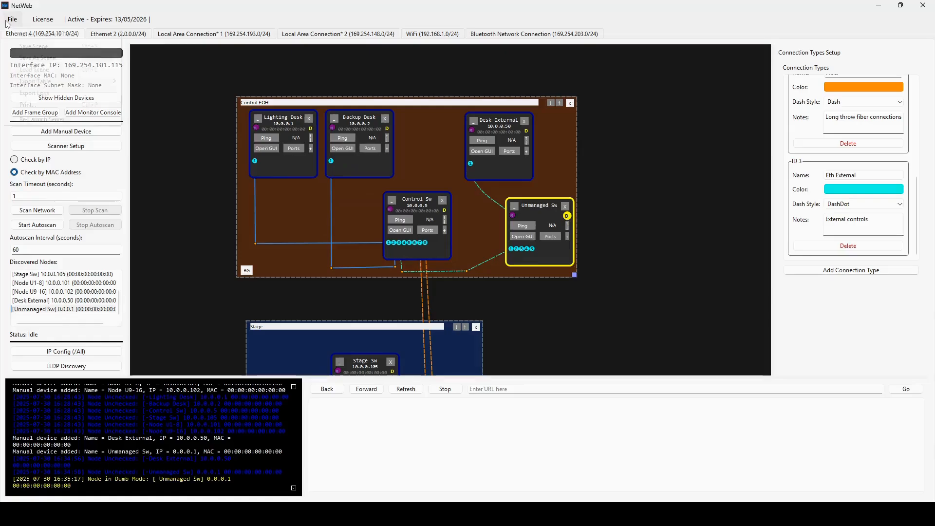
{"action": "left_click", "coordinate": [68, 57]}
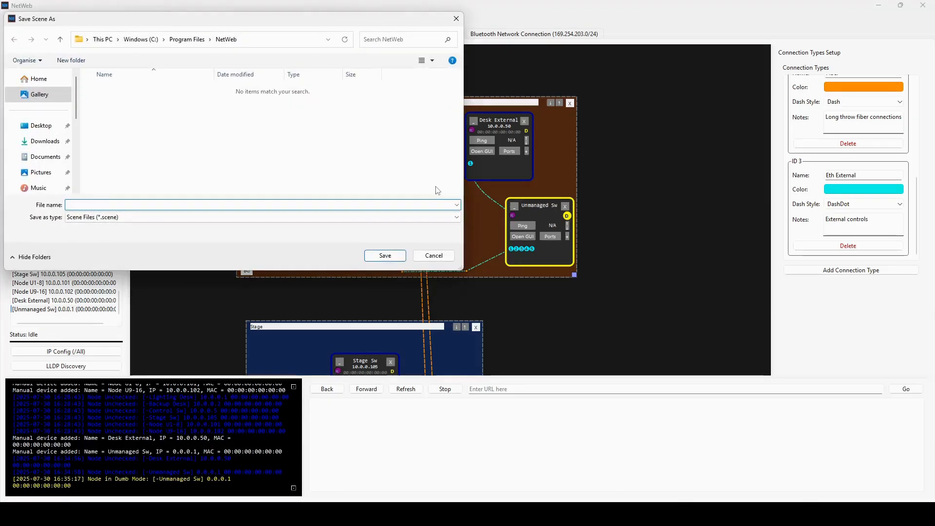
{"action": "type", "text": "offline design"}
{"action": "key", "text": "Return"}
{"action": "key", "text": "Return"}
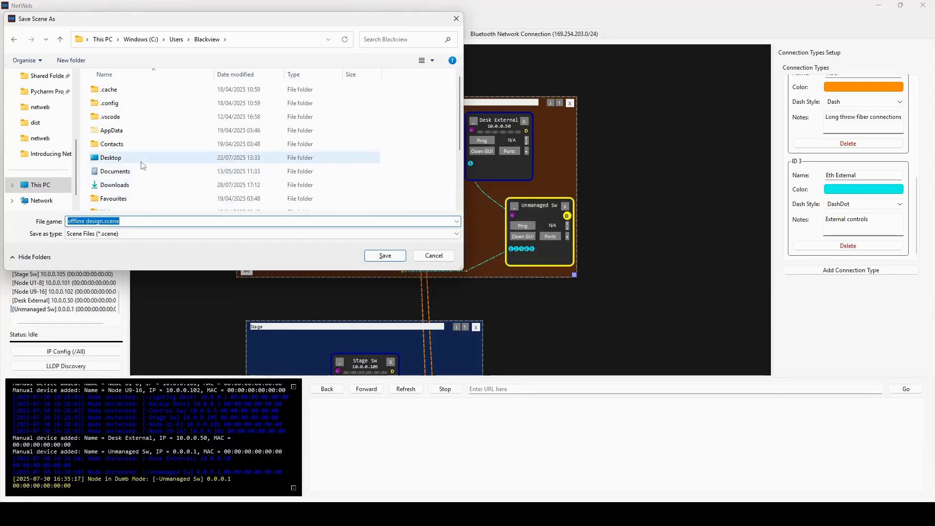
{"action": "double_click", "coordinate": [143, 166]}
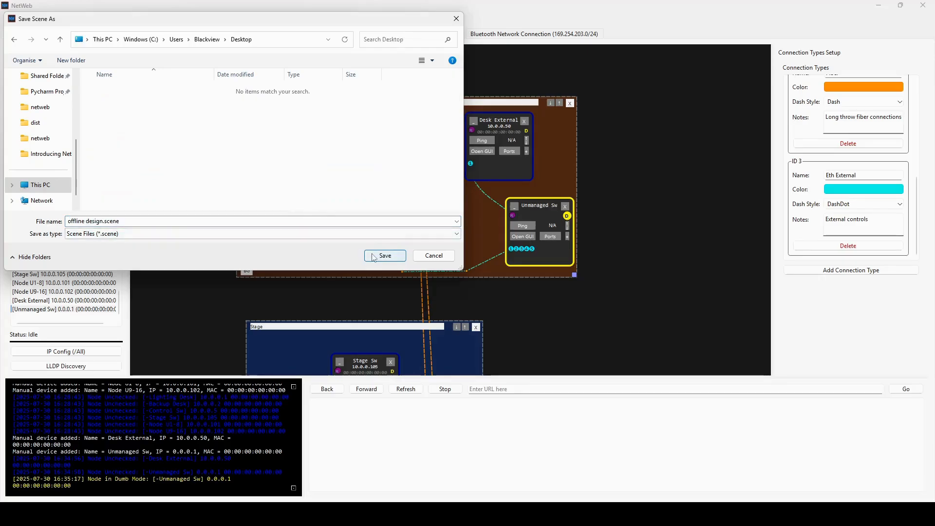
{"action": "scroll", "coordinate": [32, 126], "scroll_direction": "up", "scroll_amount": 4}
{"action": "left_click", "coordinate": [36, 126]}
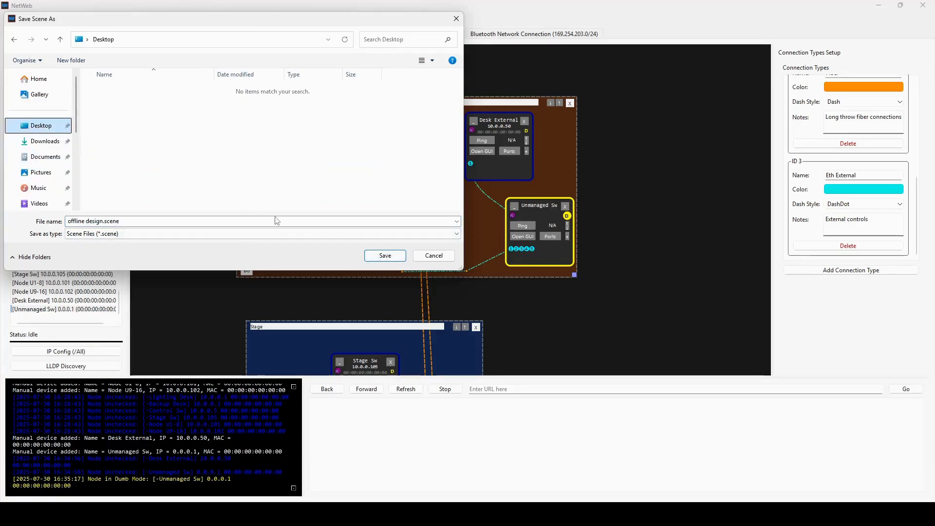
{"action": "left_click", "coordinate": [395, 255]}
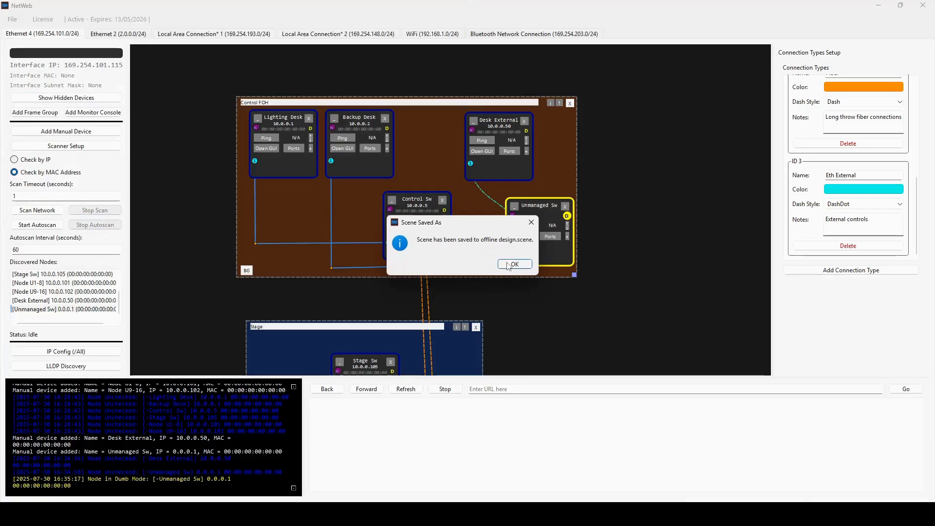
{"action": "left_click", "coordinate": [508, 264]}
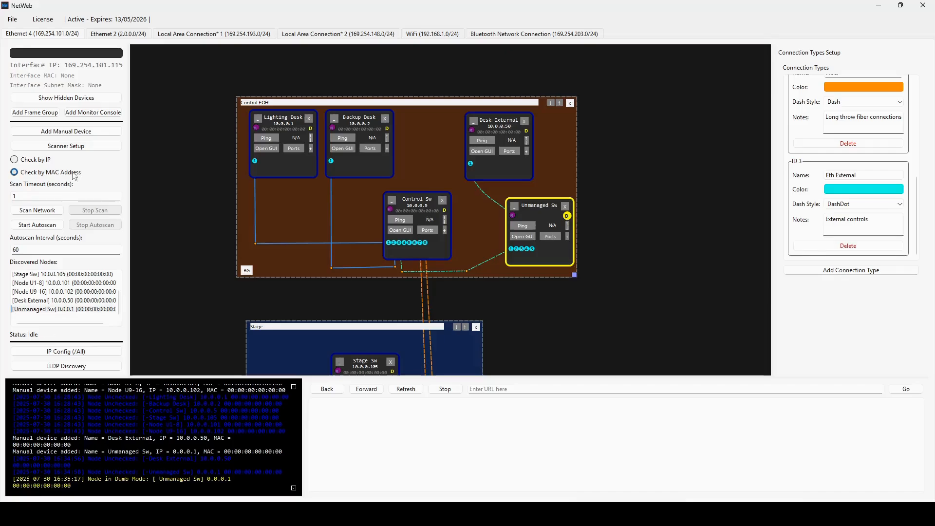
Switch the scanner's check method to IP and back to MAC address
{"action": "mouse_move", "coordinate": [282, 162]}
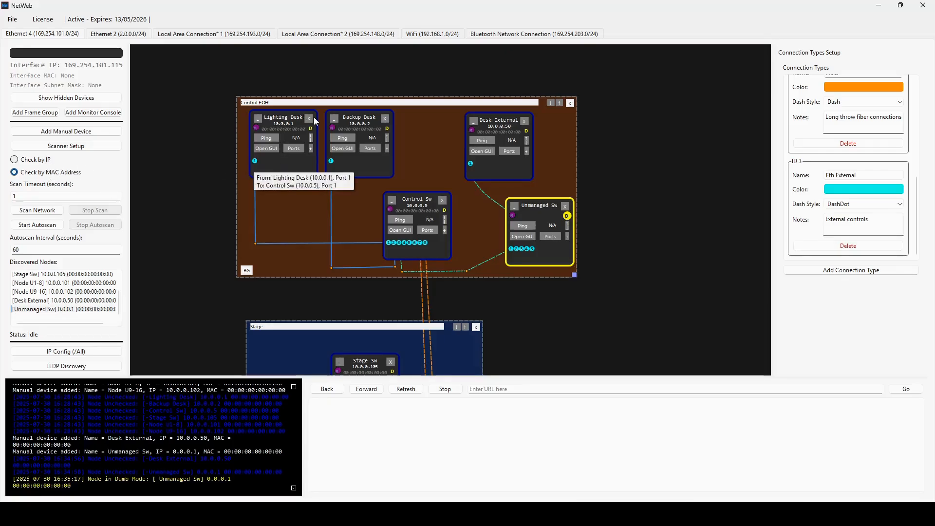
{"action": "scroll", "coordinate": [274, 130], "scroll_direction": "up", "scroll_amount": 2}
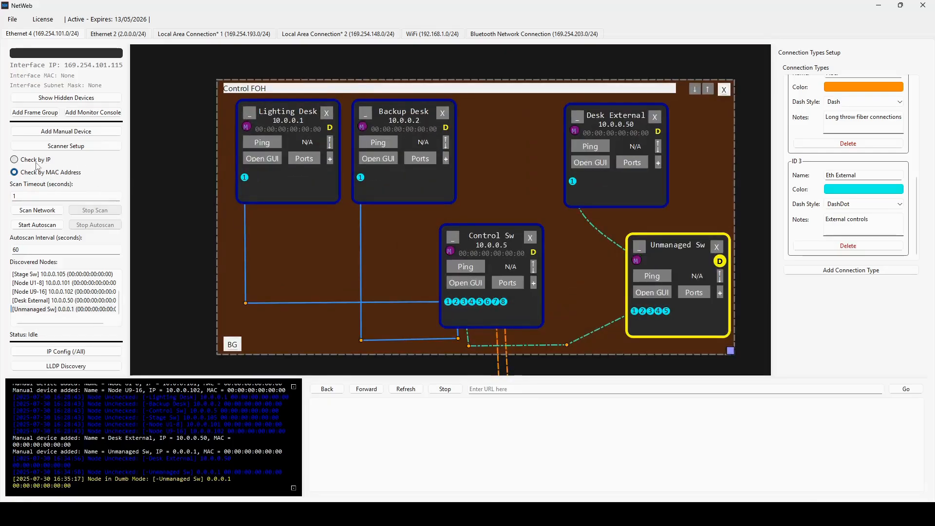
{"action": "left_click", "coordinate": [36, 161]}
{"action": "left_click", "coordinate": [78, 173]}
Print the scene and the device table with connections on A3 at 300 DPI to a PDF named "offline design" on the Desktop
{"action": "scroll", "coordinate": [397, 185], "scroll_direction": "down", "scroll_amount": 2}
{"action": "left_click_drag", "start_coordinate": [521, 343], "coordinate": [502, 264]}
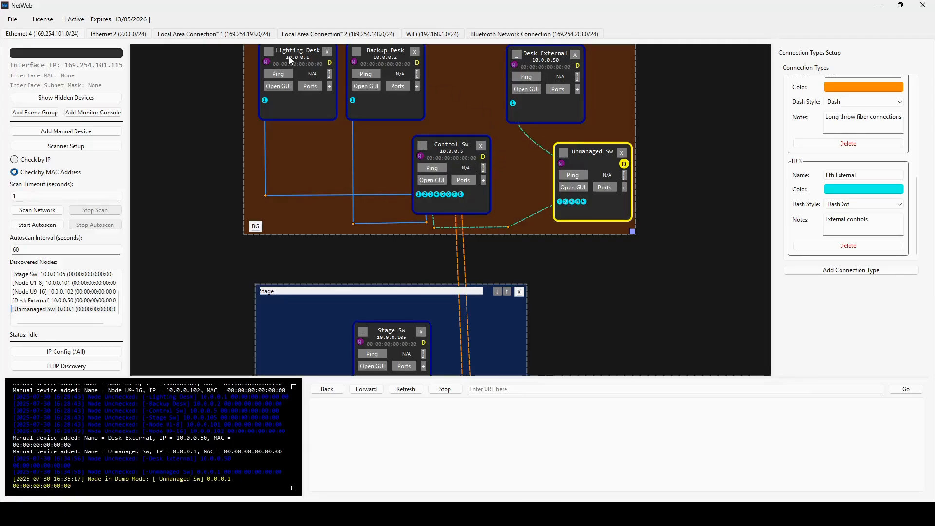
{"action": "scroll", "coordinate": [572, 184], "scroll_direction": "down", "scroll_amount": 1}
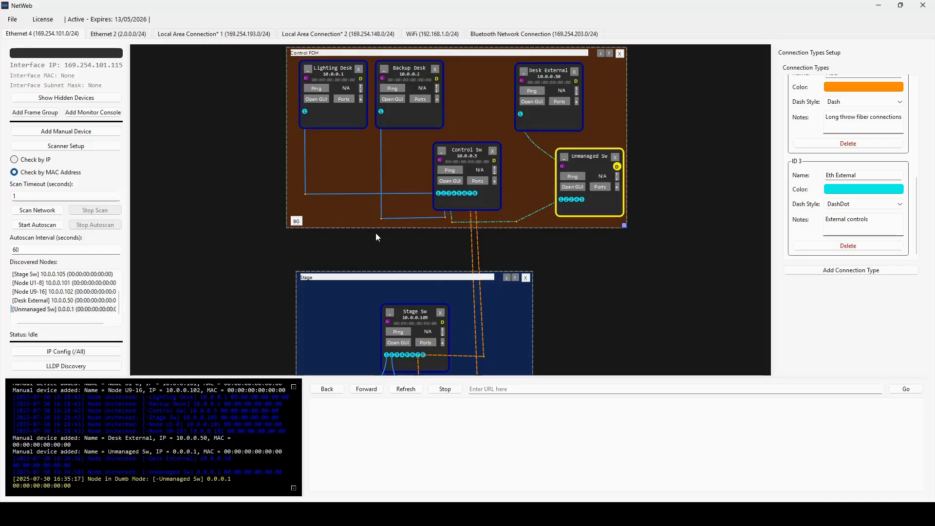
{"action": "scroll", "coordinate": [645, 287], "scroll_direction": "down", "scroll_amount": 1}
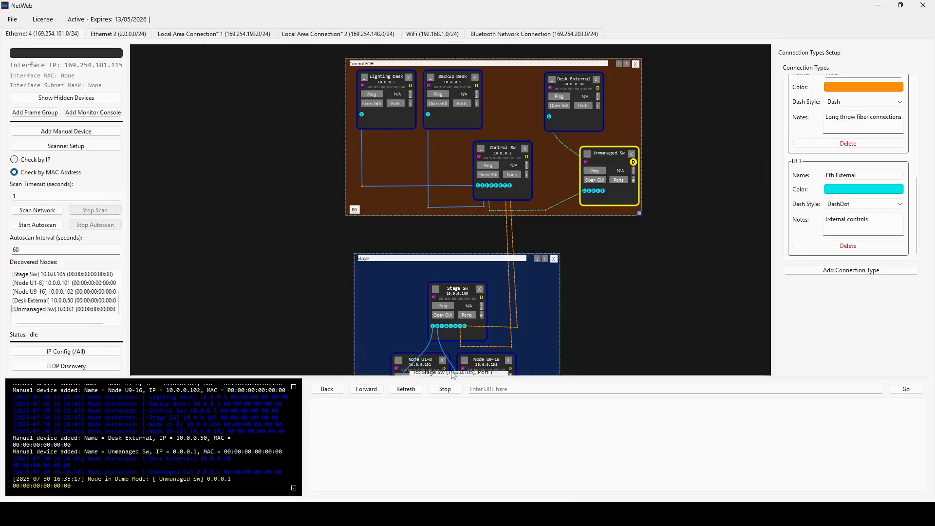
{"action": "scroll", "coordinate": [618, 243], "scroll_direction": "down", "scroll_amount": 2}
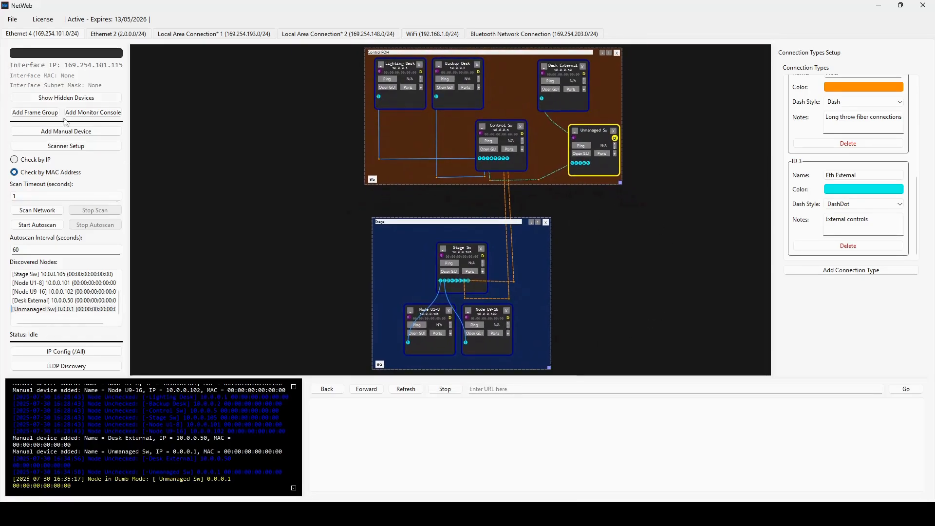
{"action": "left_click", "coordinate": [14, 20]}
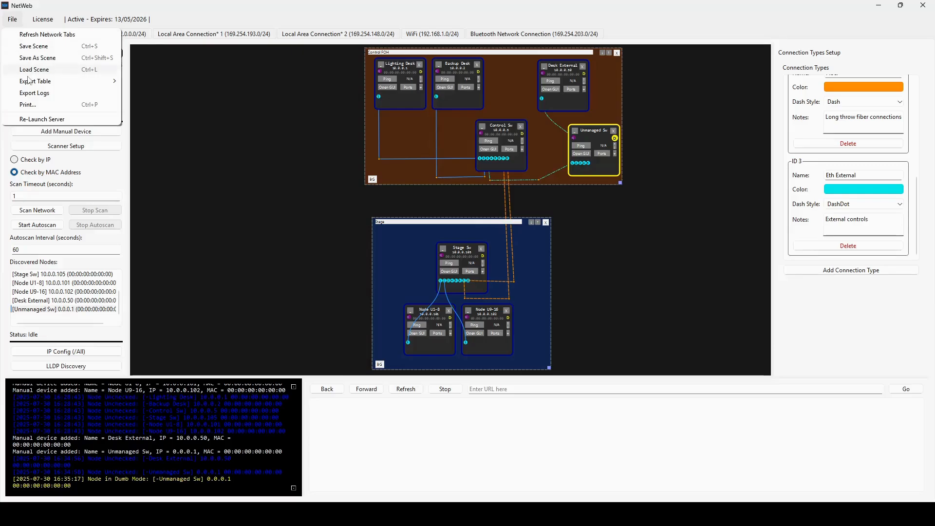
{"action": "left_click", "coordinate": [32, 105]}
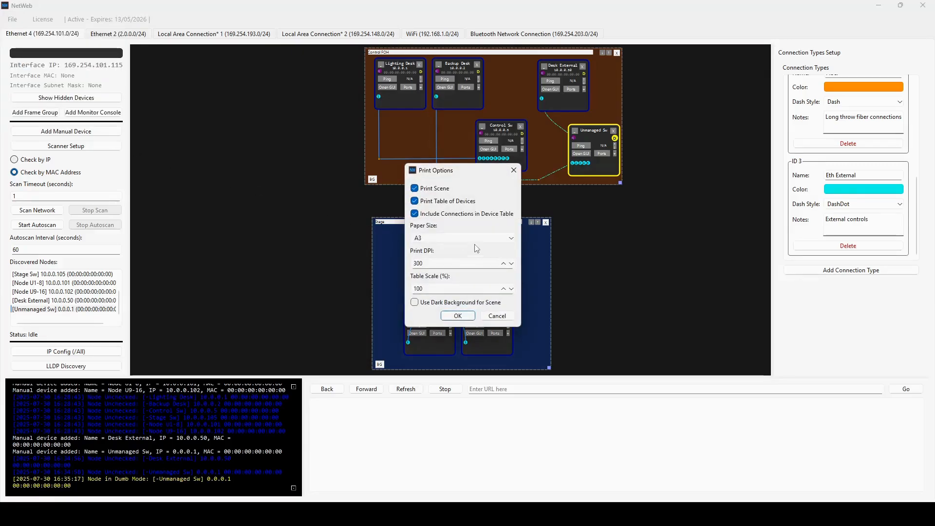
{"action": "left_click", "coordinate": [456, 317]}
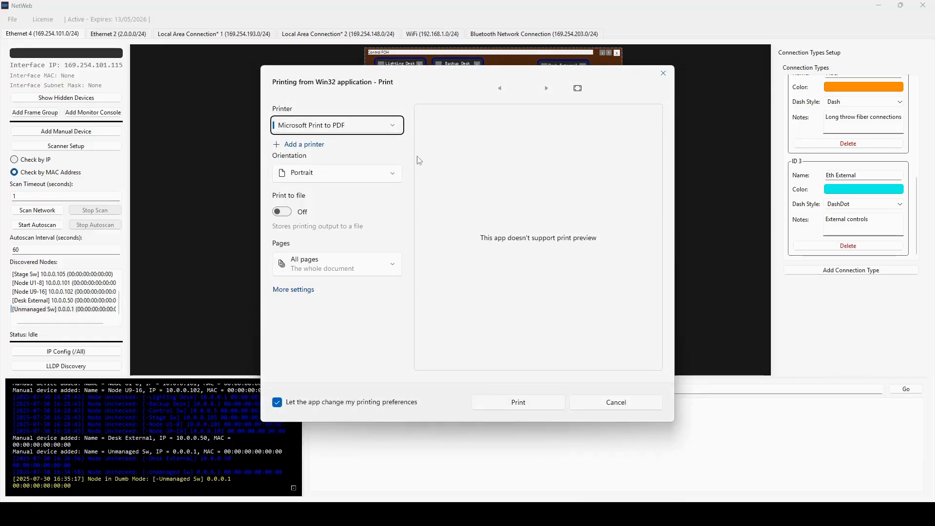
{"action": "left_click", "coordinate": [551, 406]}
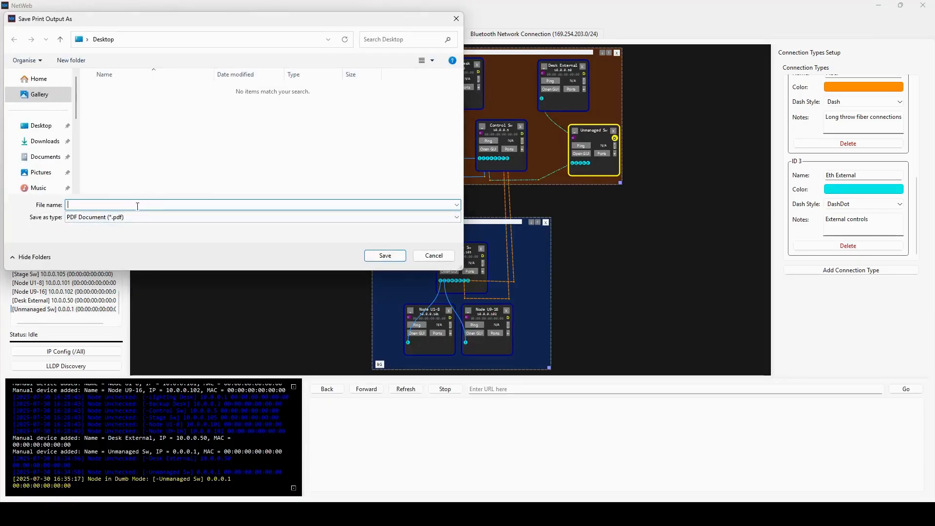
{"action": "type", "text": "offline design"}
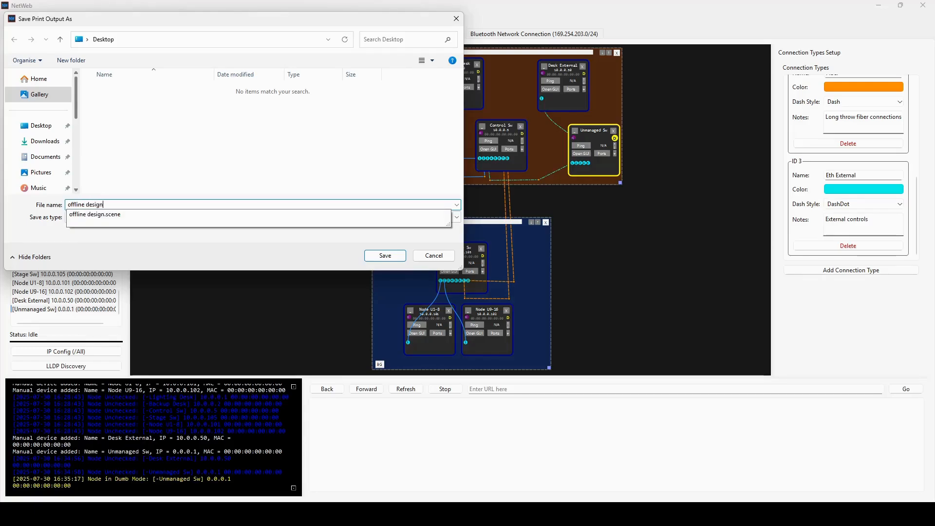
{"action": "key", "text": "Return"}
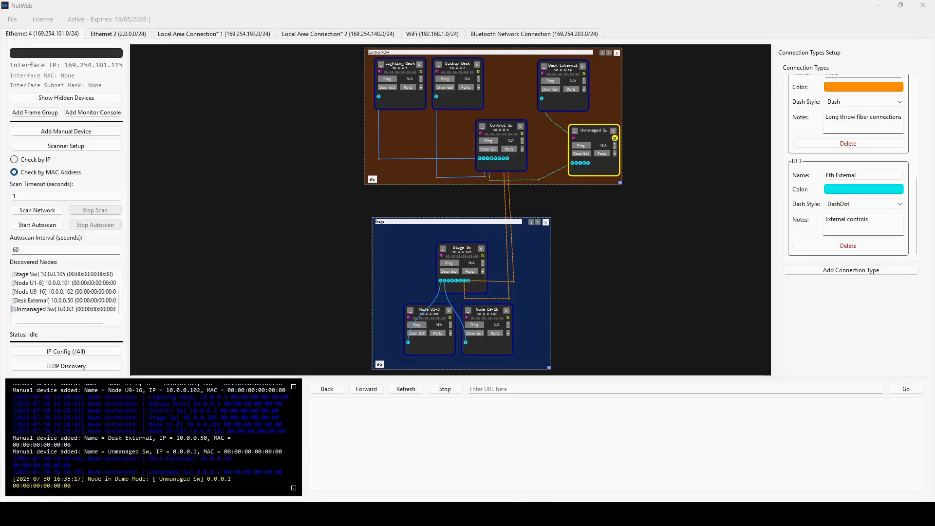
Open offline design.pdf, review the printed scene and the Device Table with its port connections, and close the PDF
{"action": "left_click_drag", "start_coordinate": [934, 58], "coordinate": [475, 1]}
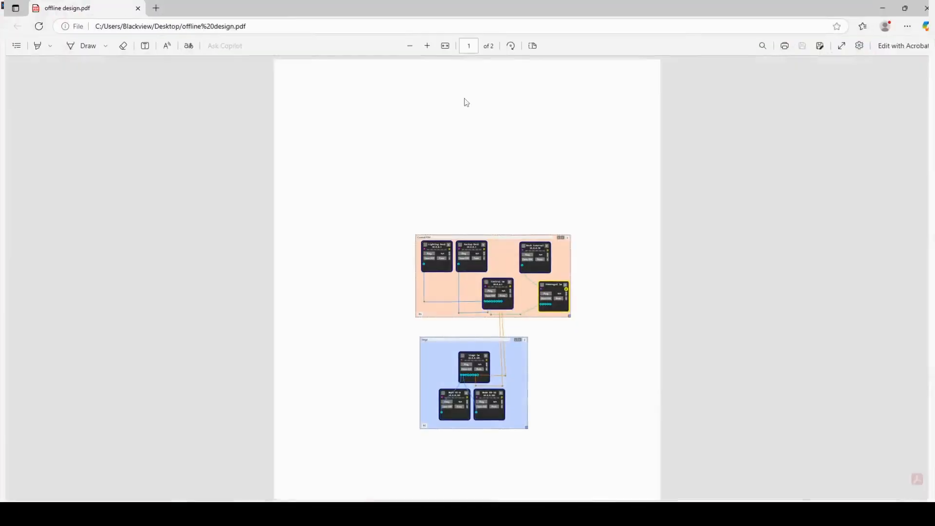
{"action": "scroll", "coordinate": [507, 231], "scroll_direction": "down", "scroll_amount": 4}
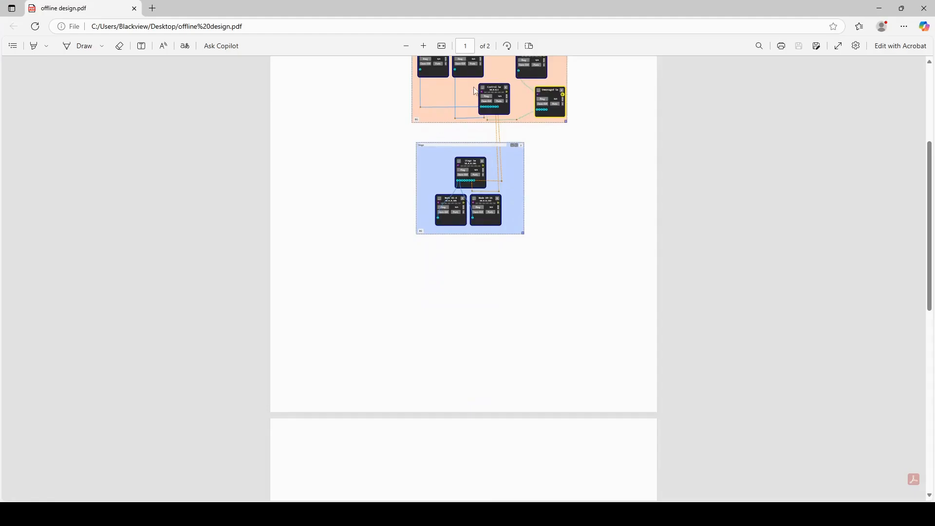
{"action": "scroll", "coordinate": [524, 124], "scroll_direction": "down", "scroll_amount": 6}
{"action": "scroll", "coordinate": [522, 122], "scroll_direction": "down", "scroll_amount": 3}
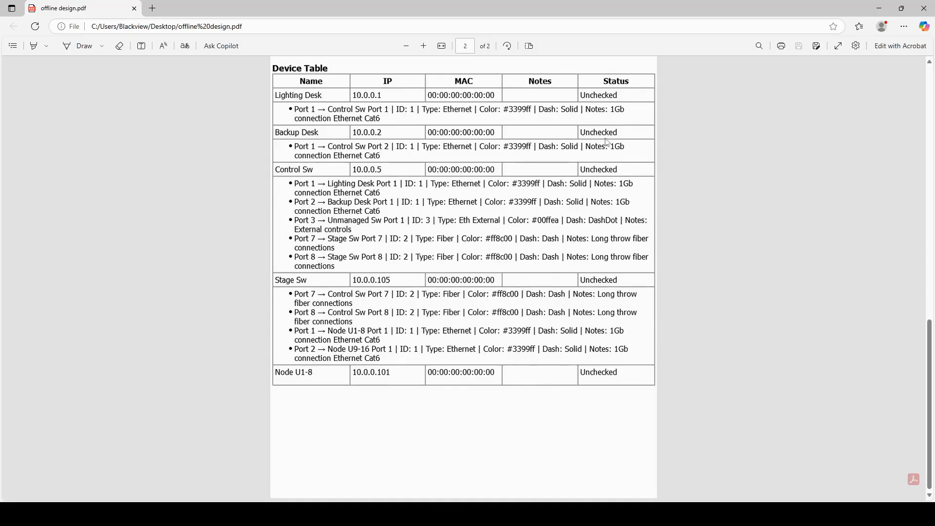
{"action": "scroll", "coordinate": [568, 316], "scroll_direction": "up", "scroll_amount": 3}
{"action": "scroll", "coordinate": [680, 329], "scroll_direction": "down", "scroll_amount": 3}
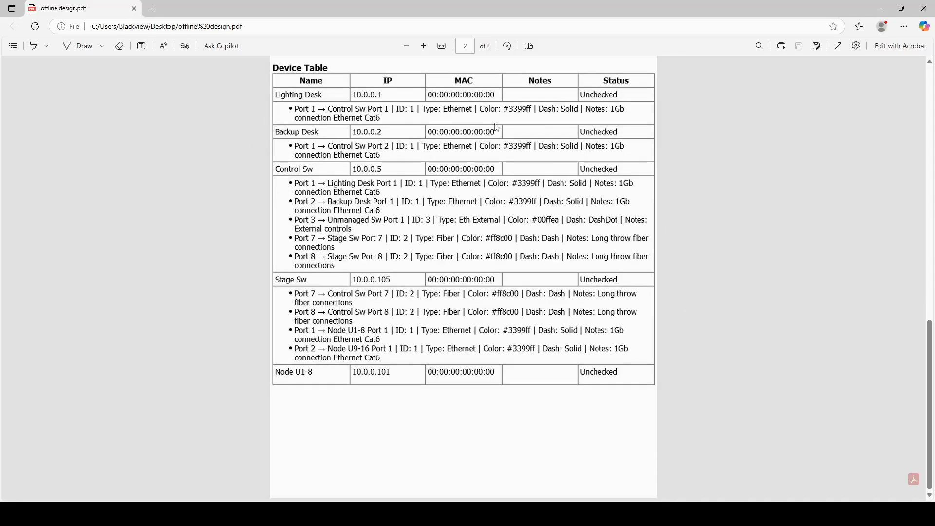
{"action": "scroll", "coordinate": [598, 289], "scroll_direction": "up", "scroll_amount": 12}
{"action": "scroll", "coordinate": [585, 303], "scroll_direction": "down", "scroll_amount": 1}
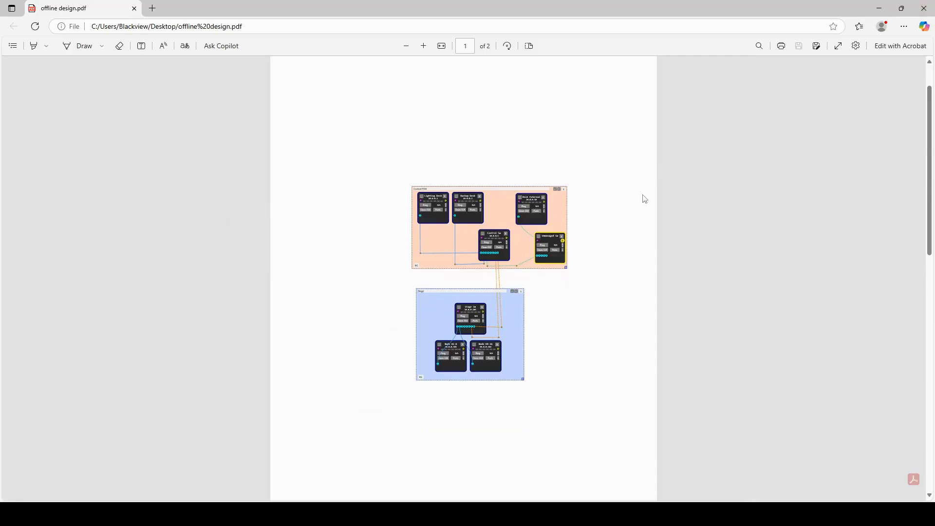
{"action": "scroll", "coordinate": [643, 198], "scroll_direction": "down", "scroll_amount": 1}
{"action": "left_click", "coordinate": [924, 8]}
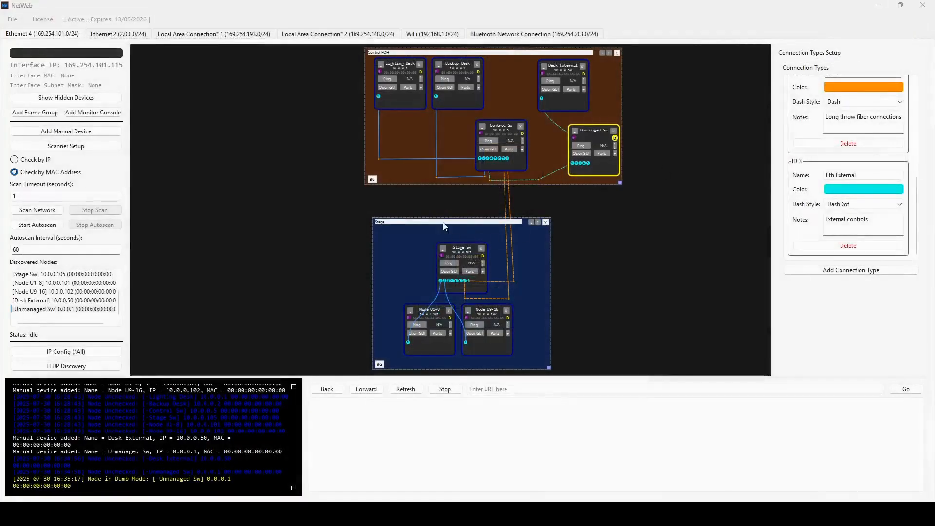
Check which file formats are available for exporting the device table
{"action": "left_click", "coordinate": [12, 19]}
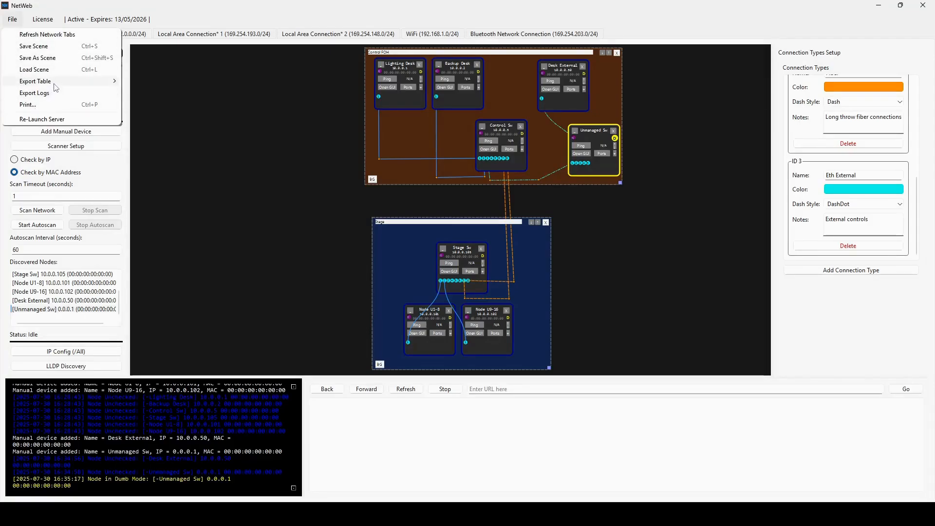
{"action": "mouse_move", "coordinate": [55, 82]}
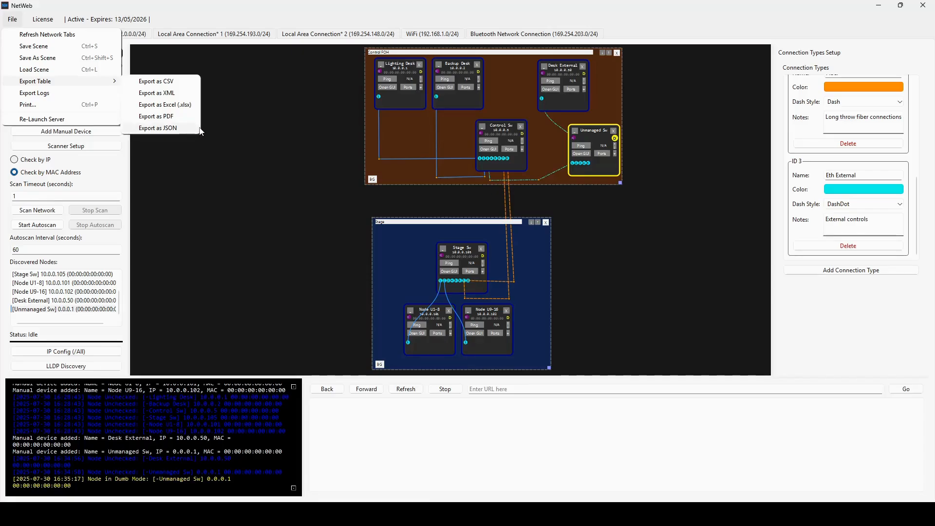
{"action": "key", "text": "Escape"}
{"action": "key", "text": "Escape"}
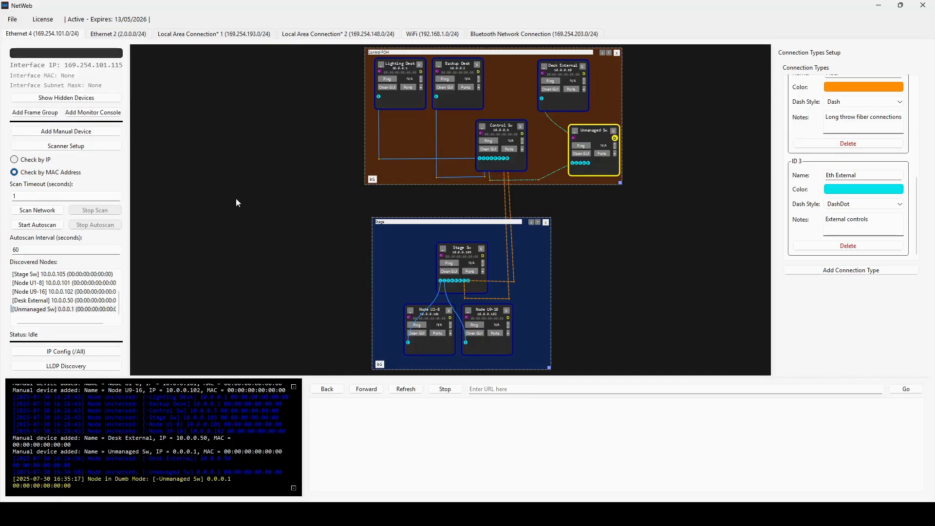